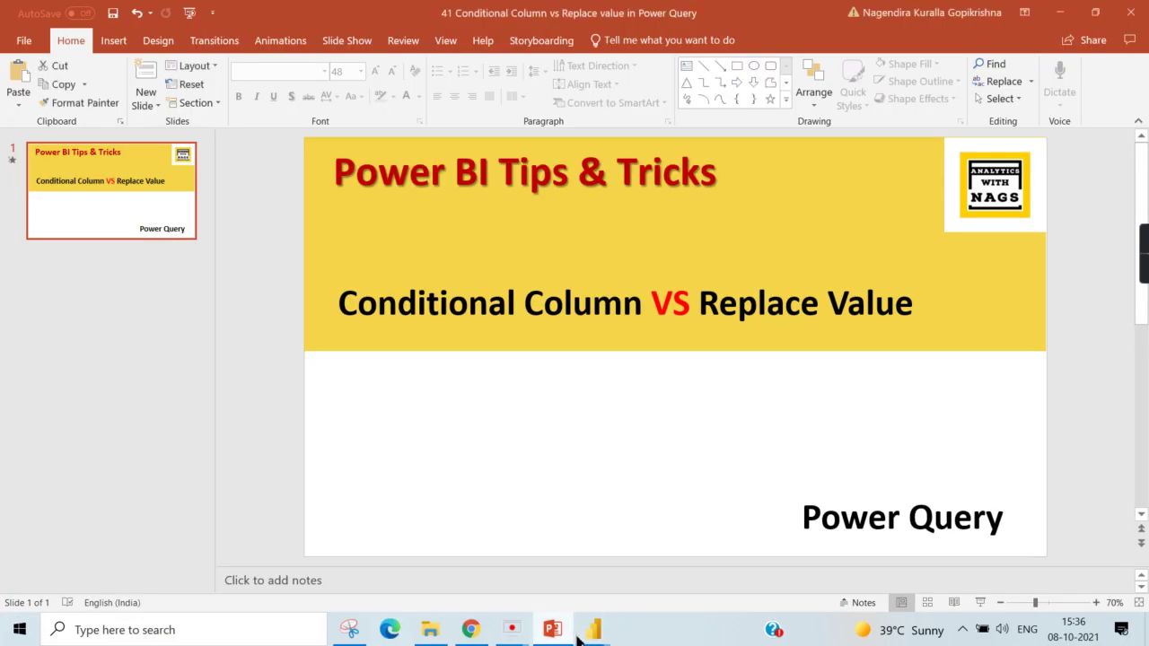
{"action": "left_click", "coordinate": [643, 557]}
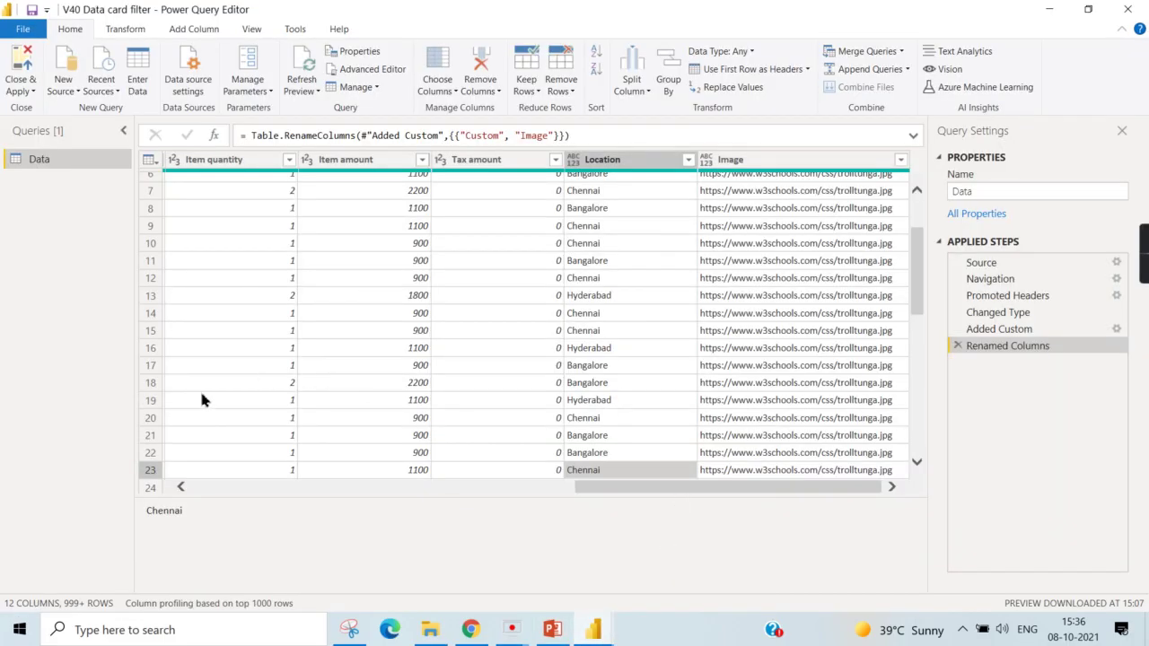
{"action": "scroll", "coordinate": [404, 404], "scroll_direction": "up", "scroll_amount": 1}
{"action": "scroll", "coordinate": [641, 384], "scroll_direction": "up", "scroll_amount": 2}
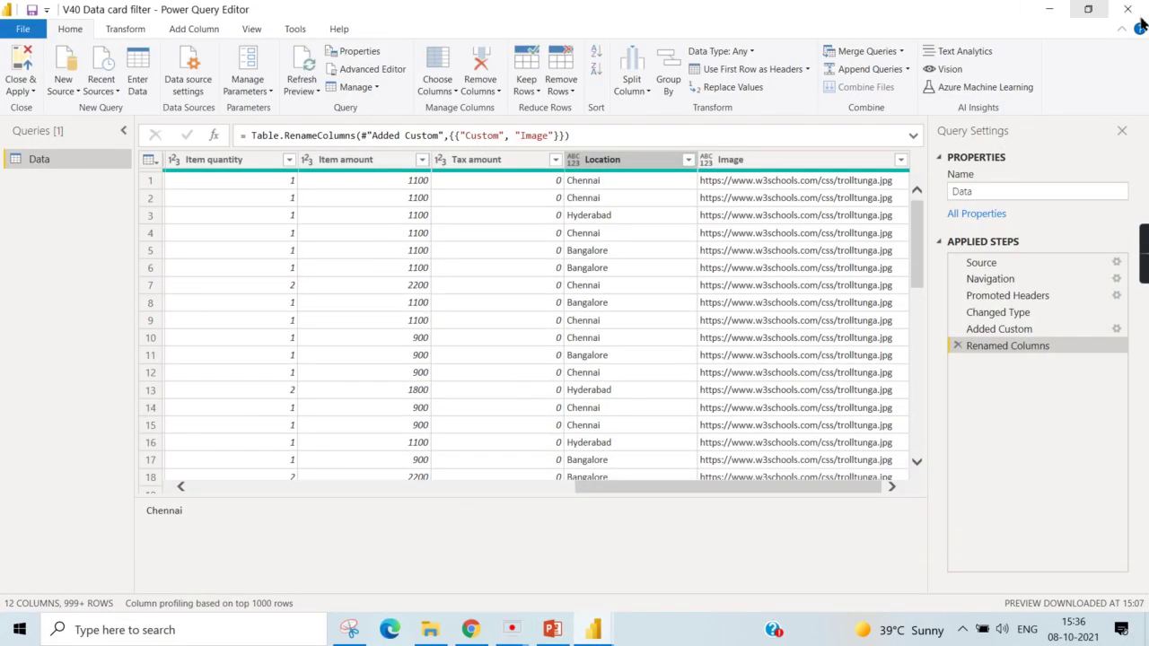
{"action": "left_click", "coordinate": [688, 160]}
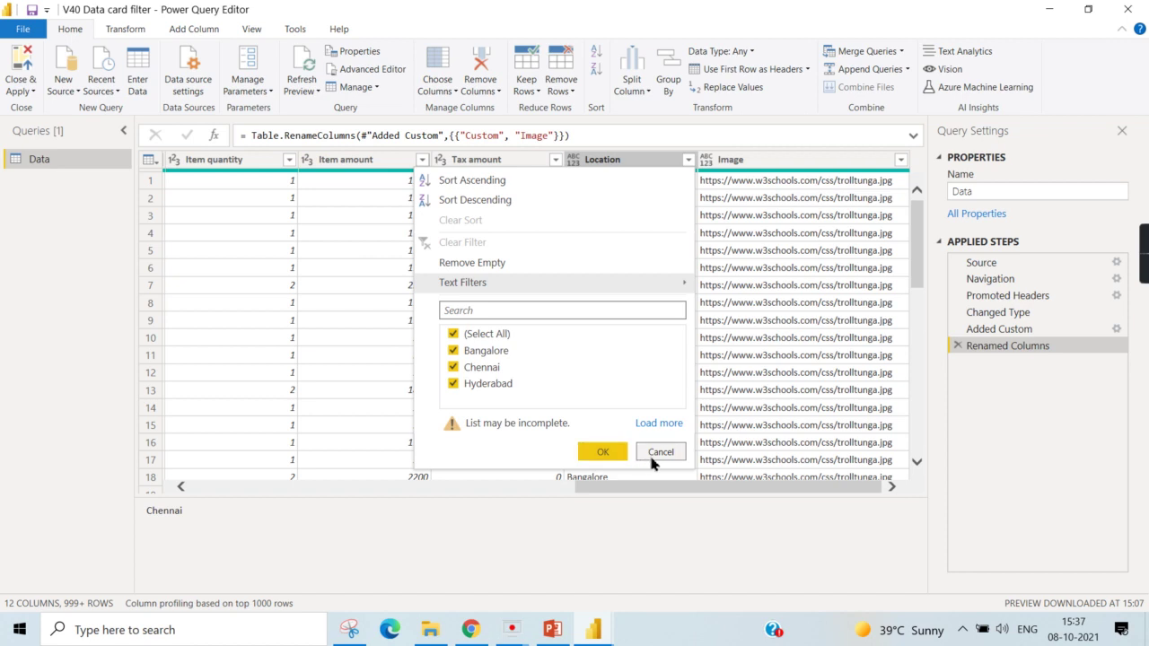
{"action": "left_click", "coordinate": [651, 510]}
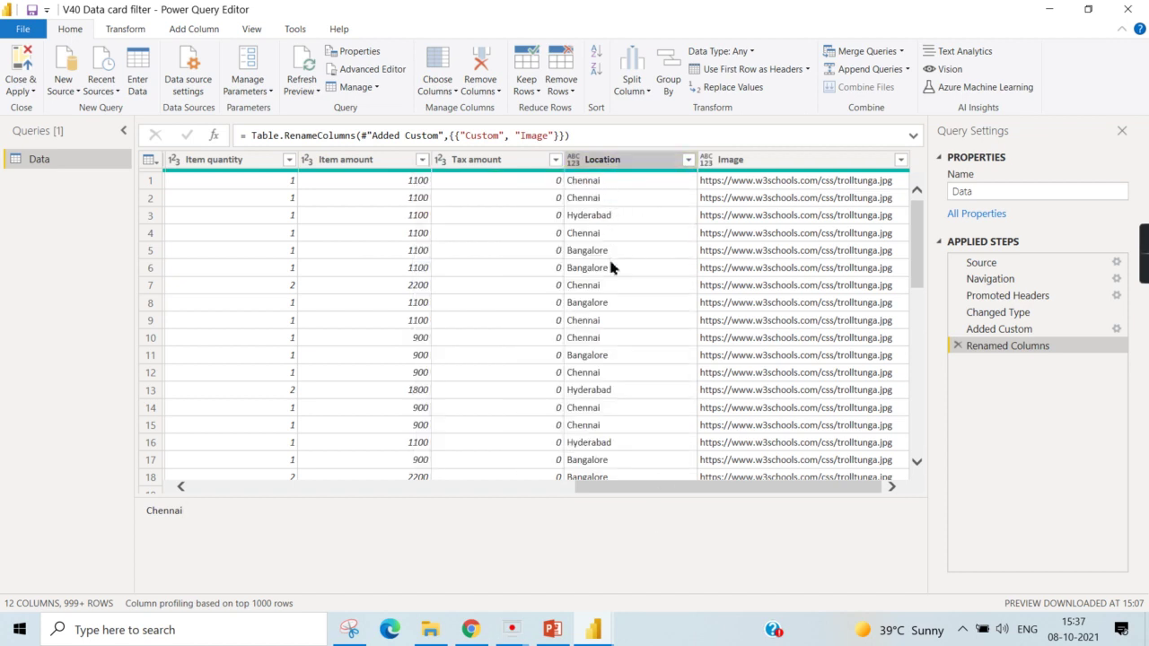
Step: Duplicate the Data query to create Data (2)
{"action": "right_click", "coordinate": [24, 157]}
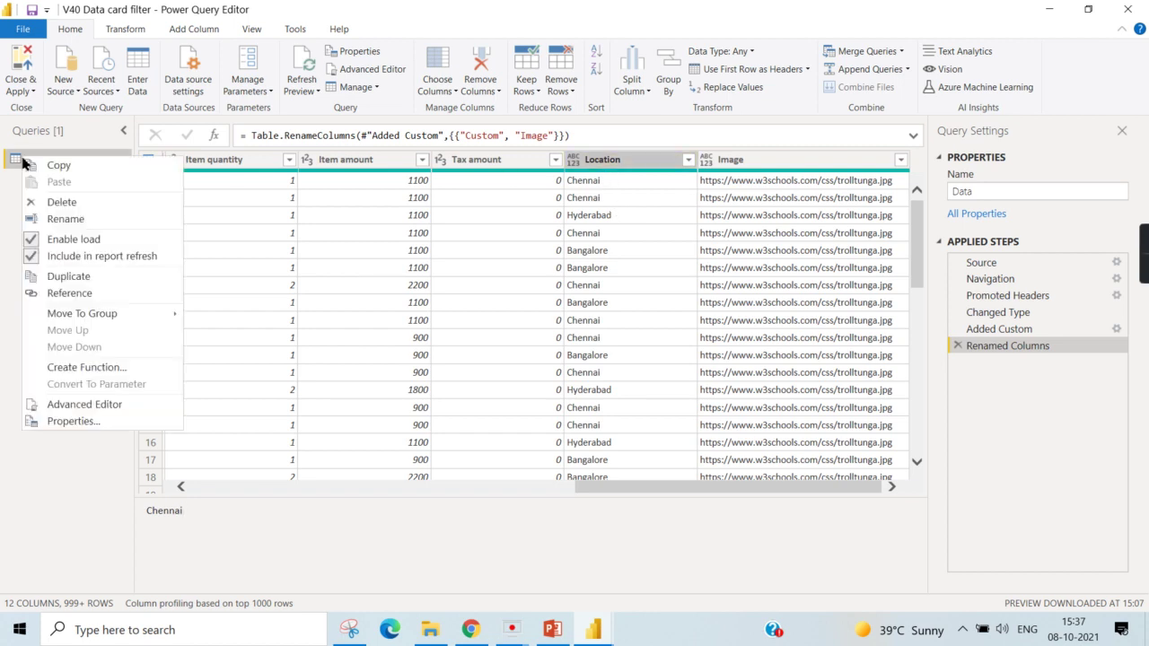
{"action": "left_click", "coordinate": [69, 277]}
{"action": "left_click", "coordinate": [40, 160]}
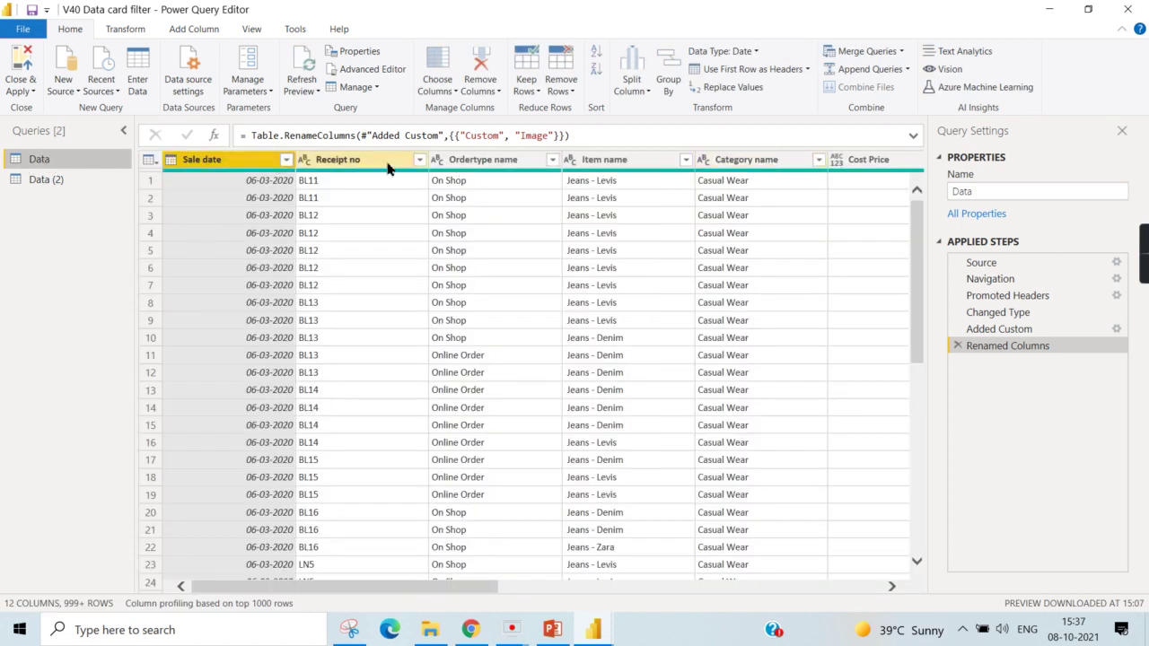
Step: Rename the original query to Data Replace and view Data (2)'s Location column
{"action": "double_click", "coordinate": [56, 160]}
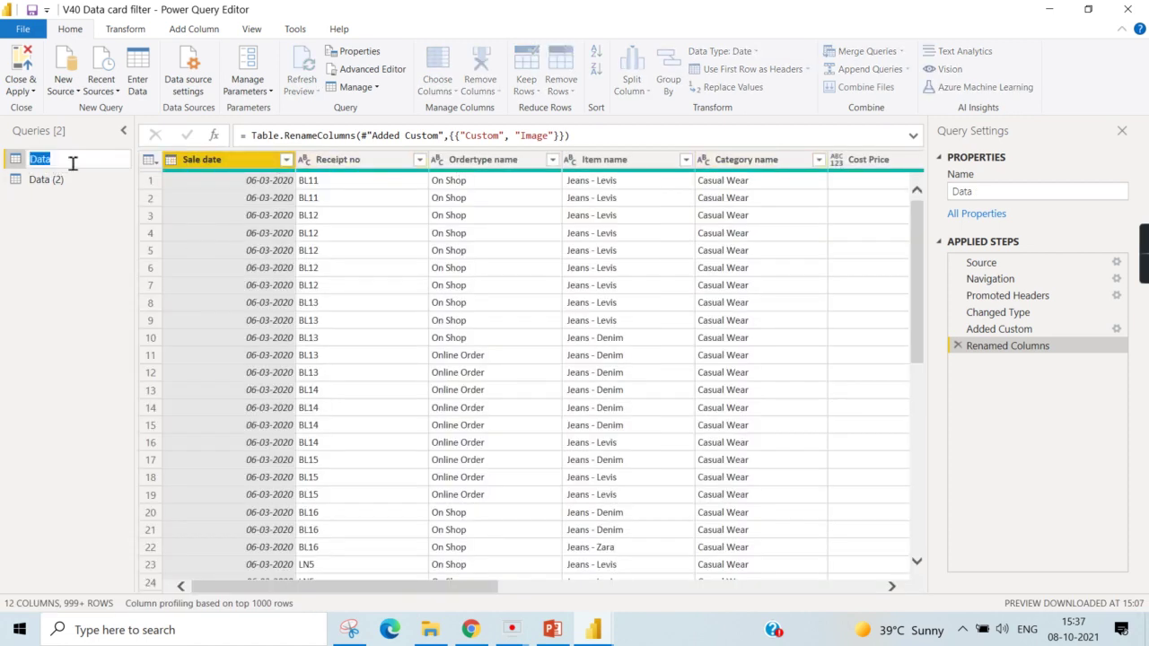
{"action": "left_click", "coordinate": [72, 163]}
{"action": "type", "text": "place"}
{"action": "key", "text": "Return"}
{"action": "left_click", "coordinate": [52, 179]}
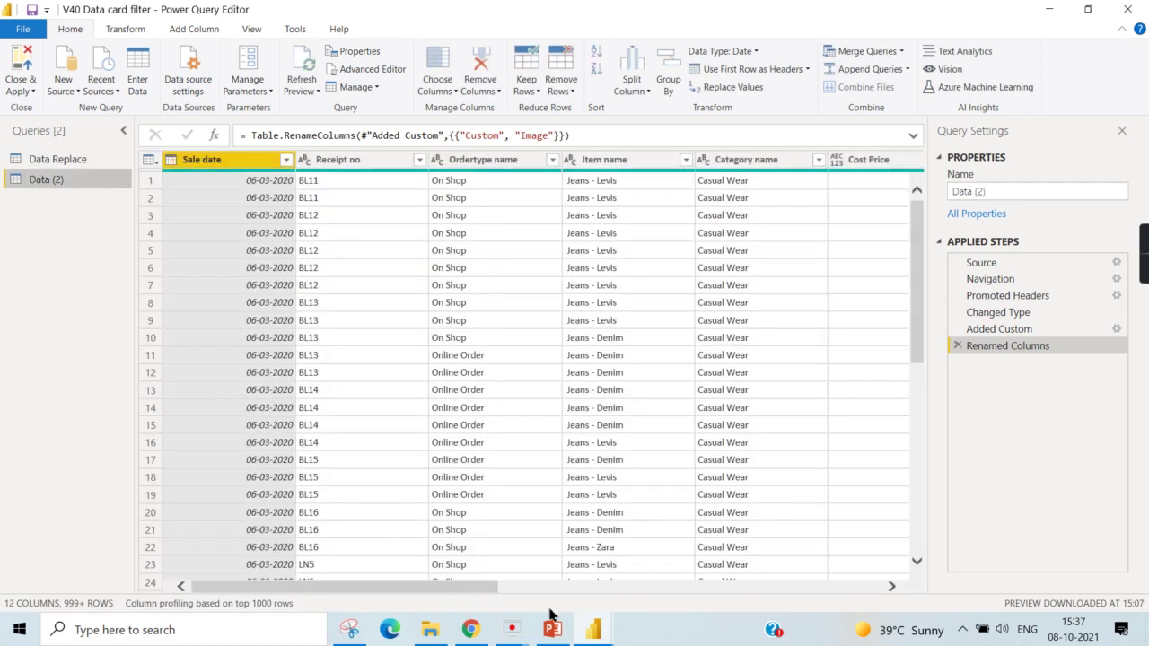
{"action": "left_click_drag", "start_coordinate": [461, 587], "coordinate": [853, 579]}
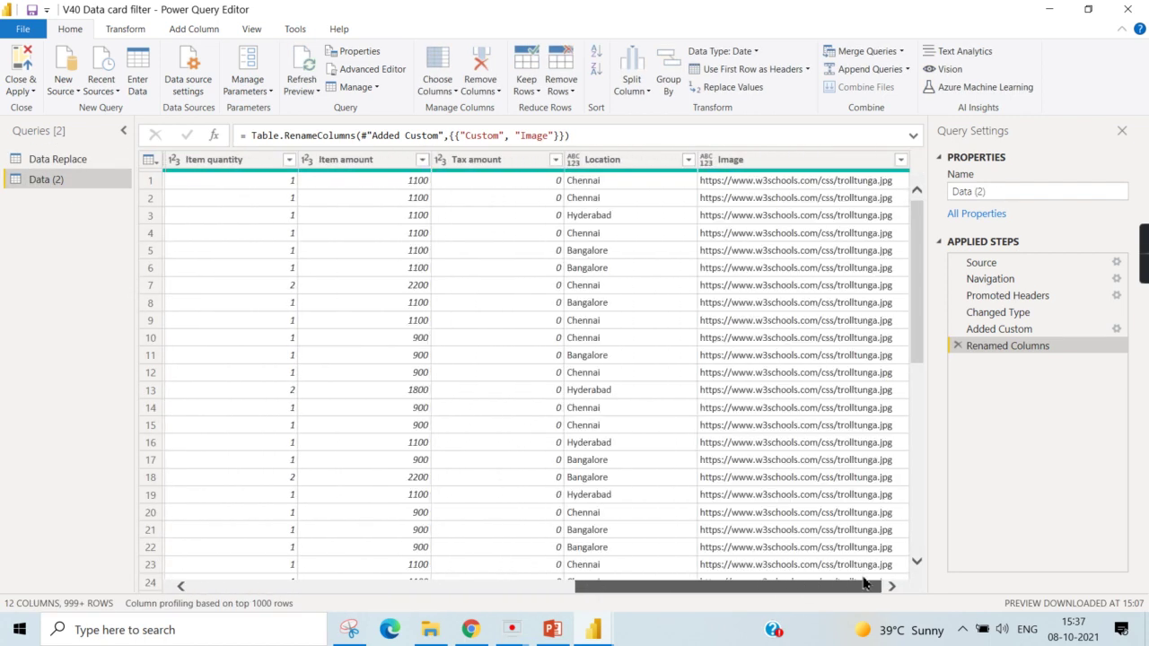
Step: Check Location's values, then replace Chennai with Che in Location
{"action": "left_click", "coordinate": [687, 159]}
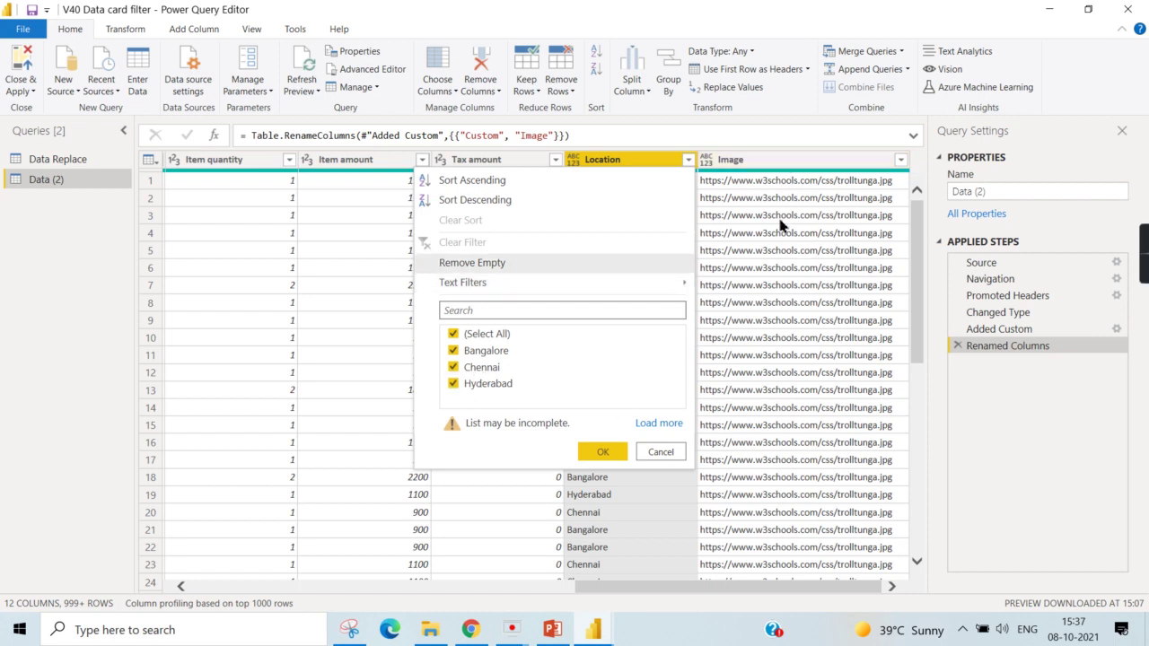
{"action": "left_click", "coordinate": [636, 164]}
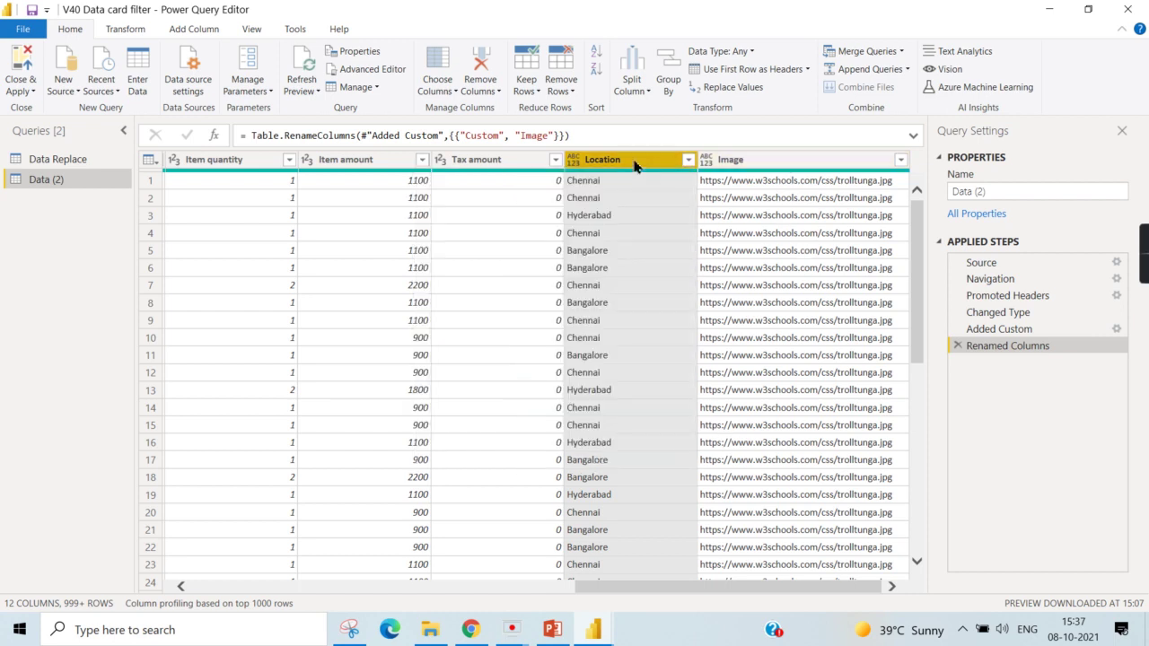
{"action": "right_click", "coordinate": [635, 164]}
{"action": "left_click", "coordinate": [709, 336]}
{"action": "type", "text": "Chennai"}
{"action": "key", "text": "Tab"}
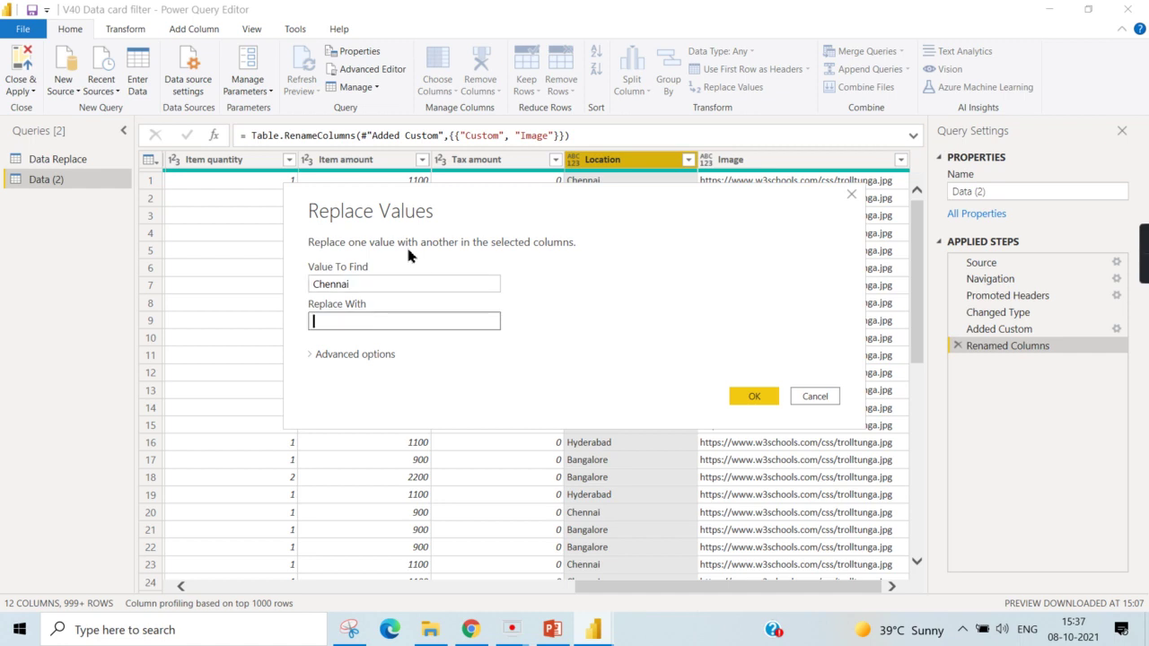
{"action": "type", "text": "Che"}
{"action": "left_click", "coordinate": [750, 396]}
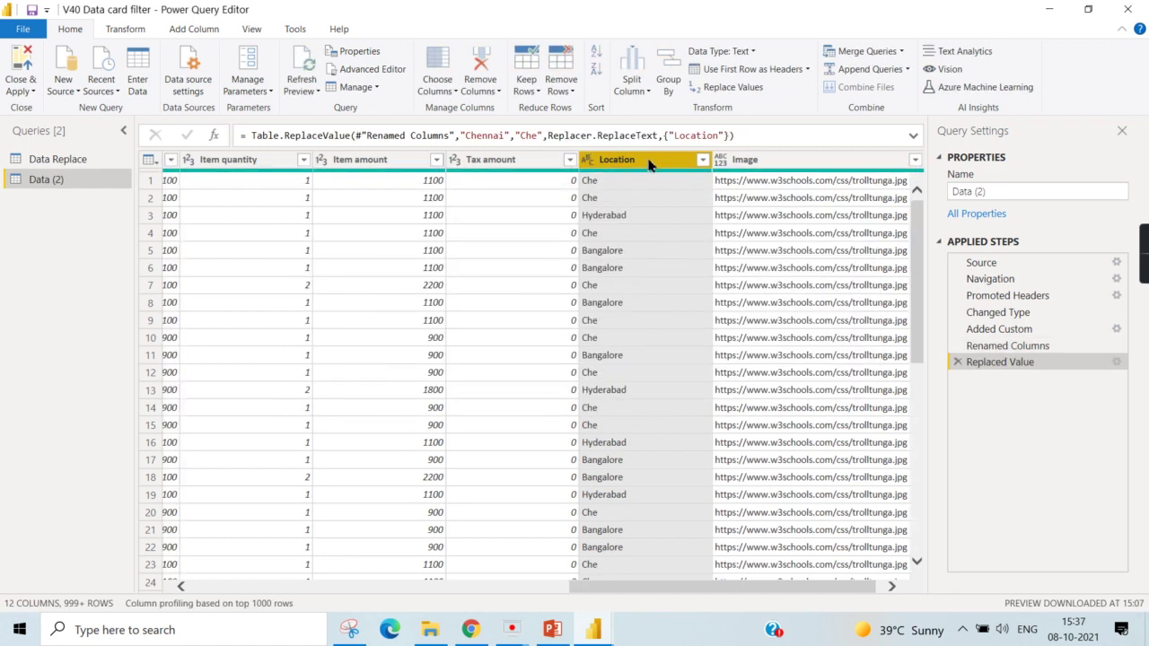
Step: Replace Bangalore with Bang in the Location column
{"action": "right_click", "coordinate": [634, 161]}
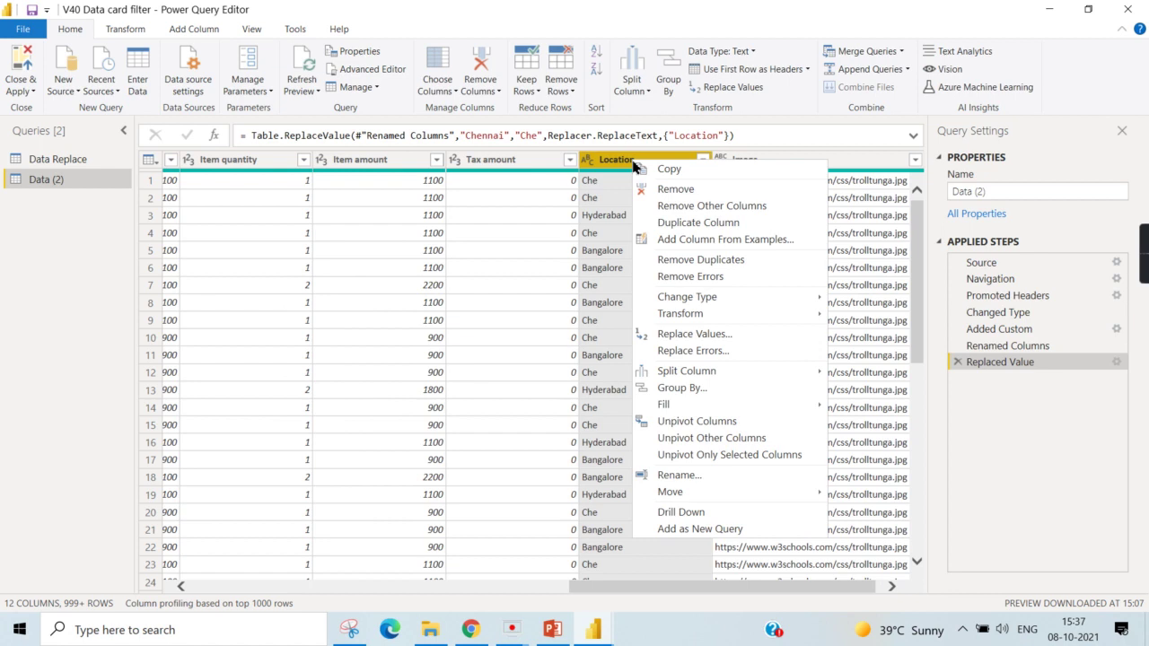
{"action": "left_click", "coordinate": [703, 334]}
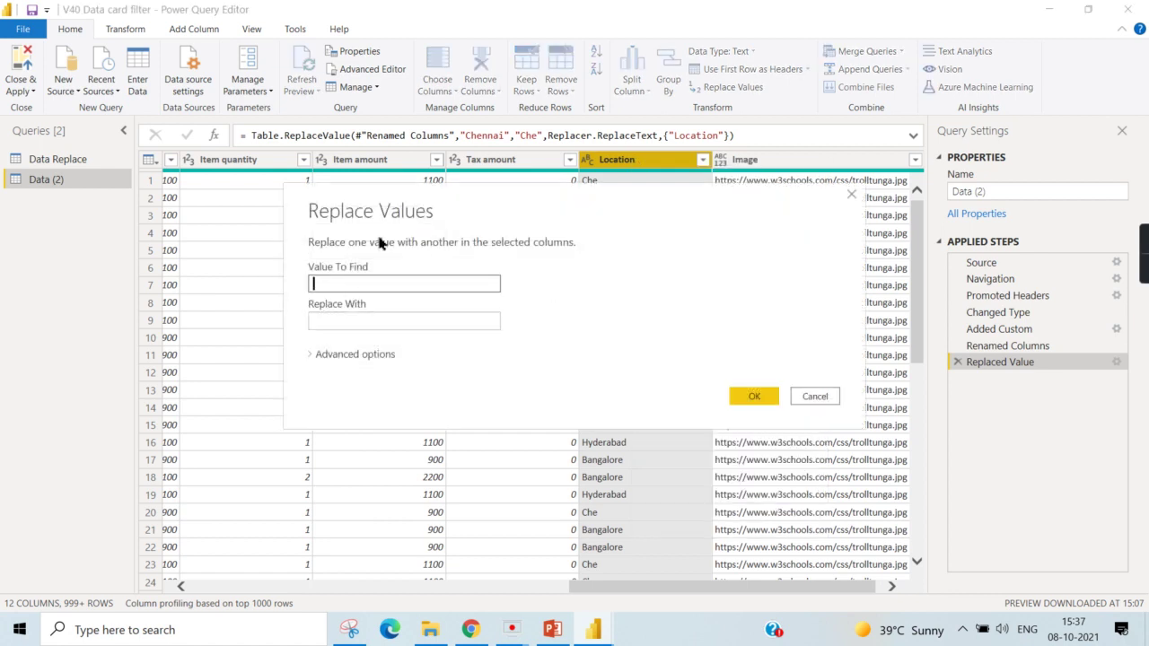
{"action": "type", "text": "Bang"}
{"action": "type", "text": "alore"}
{"action": "key", "text": "Tab"}
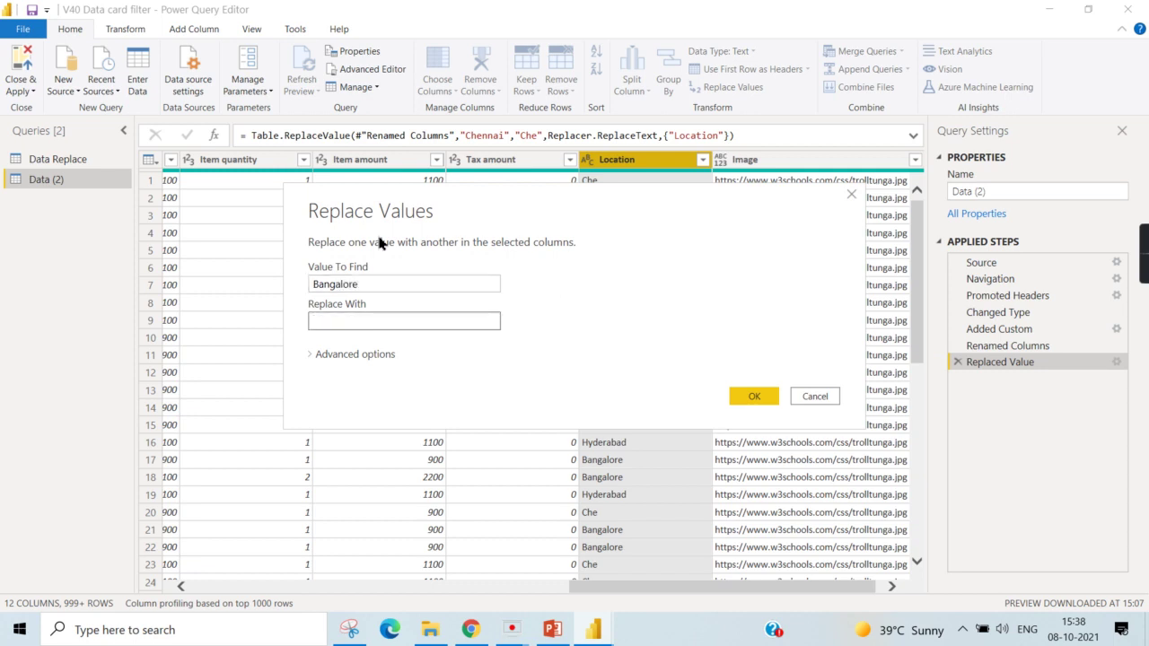
{"action": "type", "text": "Bang"}
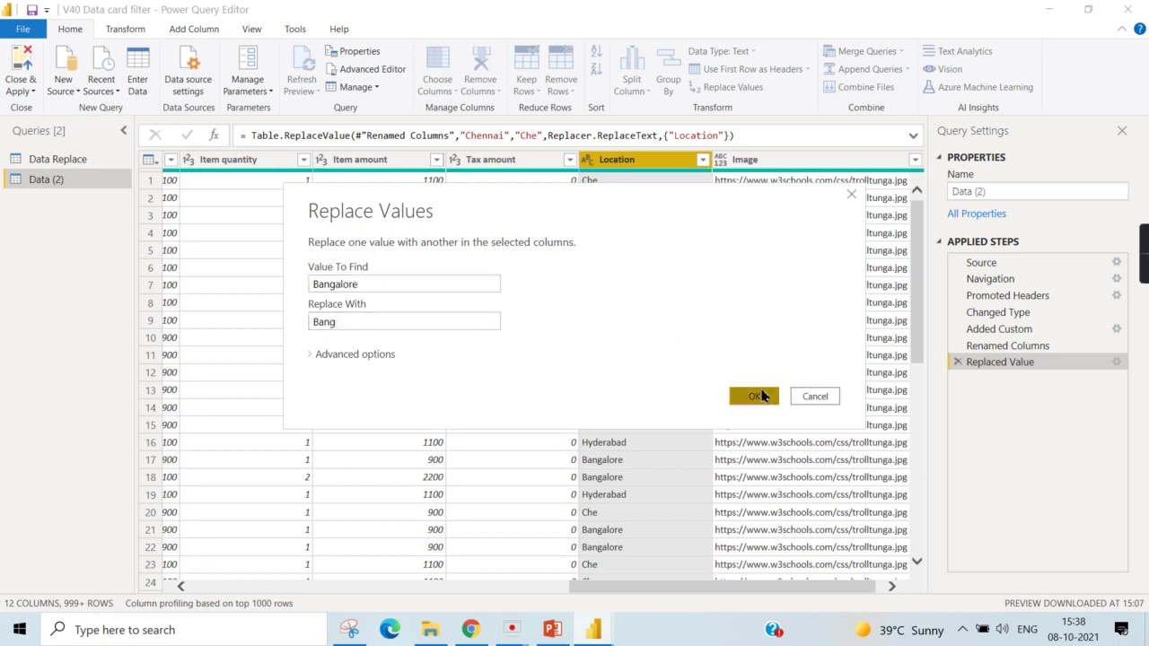
{"action": "left_click", "coordinate": [758, 395]}
Step: Start a third replacement with Hyderabad as the Location value to find
{"action": "right_click", "coordinate": [620, 162]}
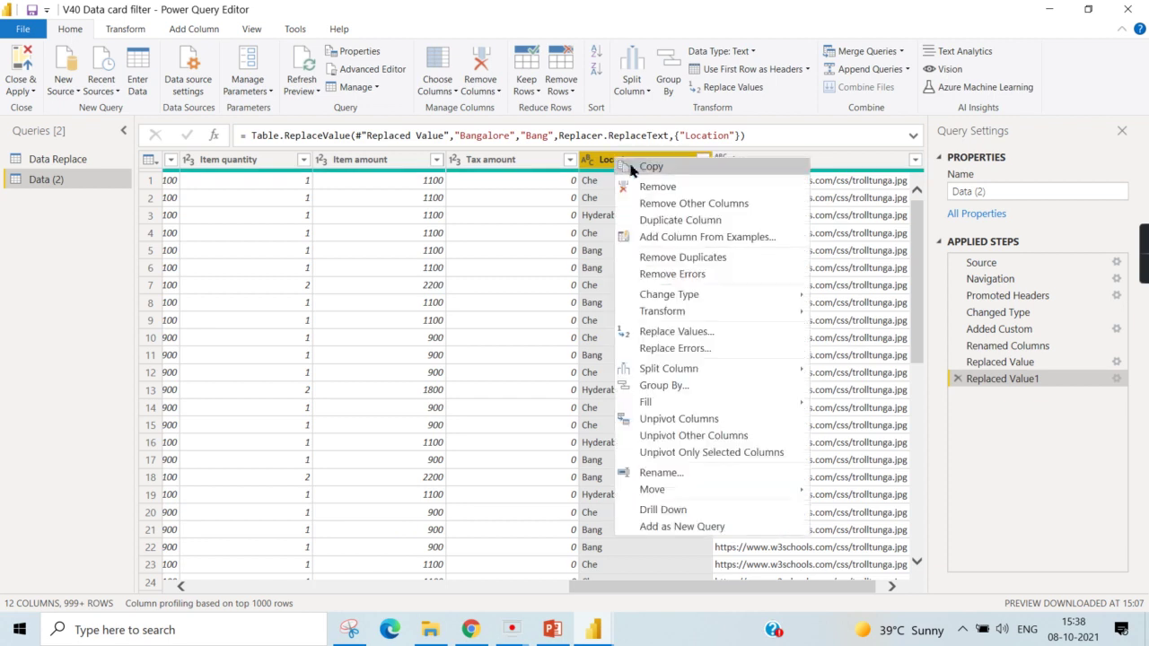
{"action": "left_click", "coordinate": [682, 332]}
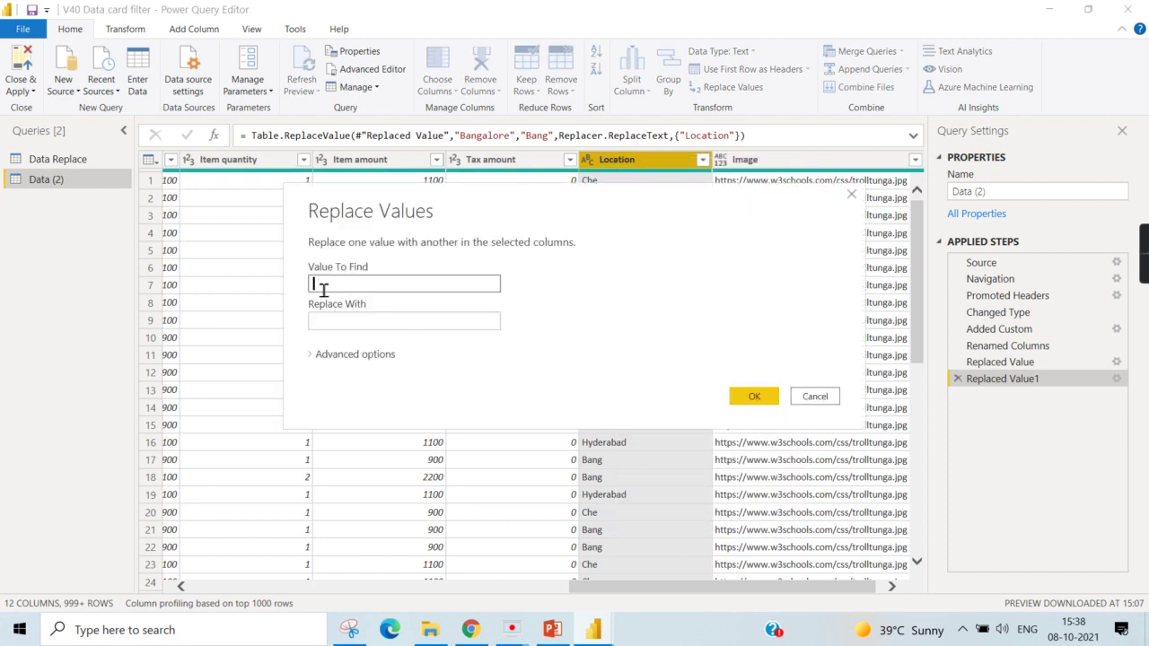
{"action": "type", "text": "N"}
{"action": "key", "text": "BackSpace"}
{"action": "key", "text": "BackSpace"}
{"action": "key", "text": "BackSpace"}
{"action": "key", "text": "BackSpace"}
{"action": "key", "text": "BackSpace"}
{"action": "type", "text": "Hydera"}
{"action": "type", "text": "bad"}
{"action": "key", "text": "Tab"}
Step: Replace Hyderabad with Hyd and check the abbreviated Location values
{"action": "type", "text": "Hyd"}
{"action": "left_click", "coordinate": [754, 395]}
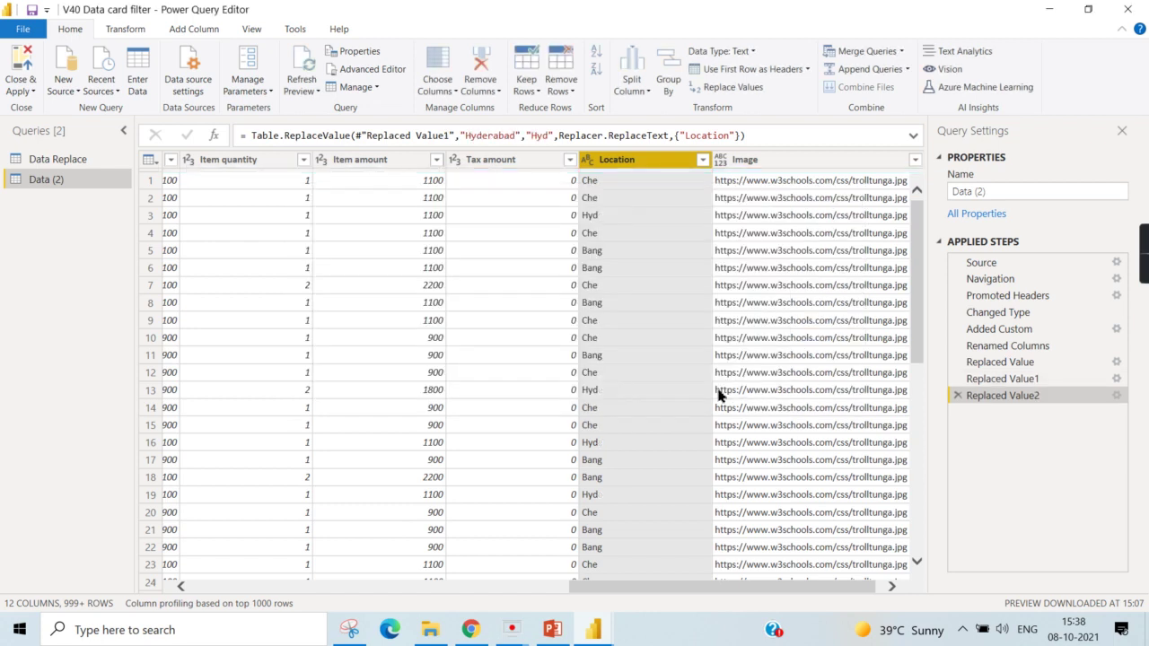
{"action": "left_click", "coordinate": [702, 159]}
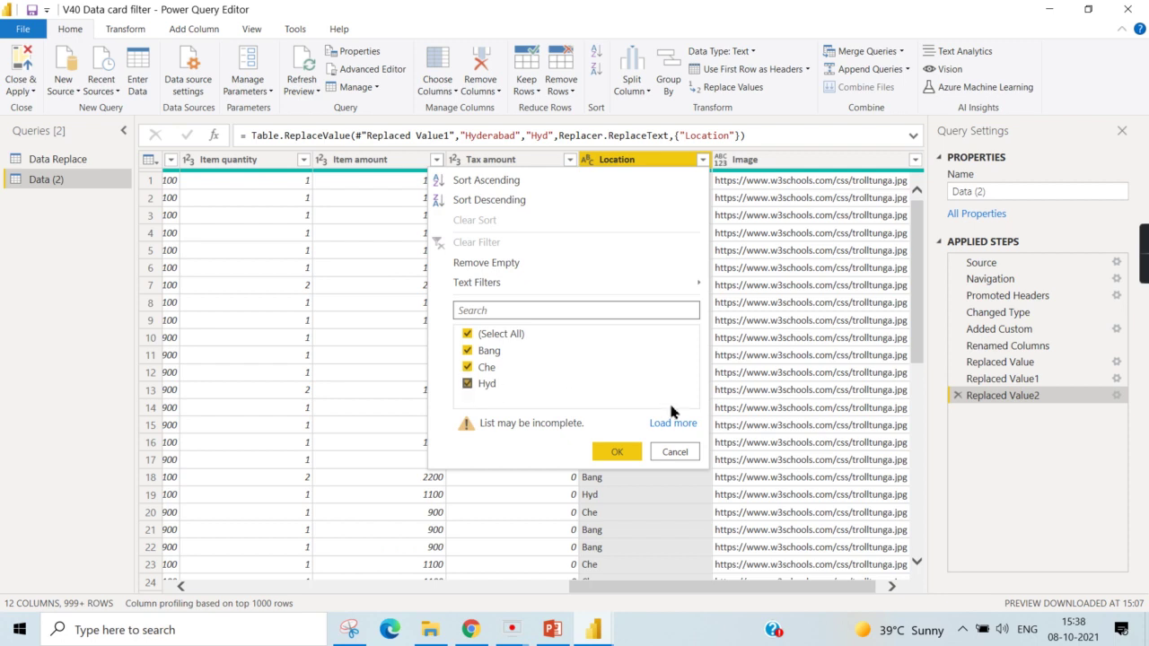
{"action": "left_click", "coordinate": [616, 453]}
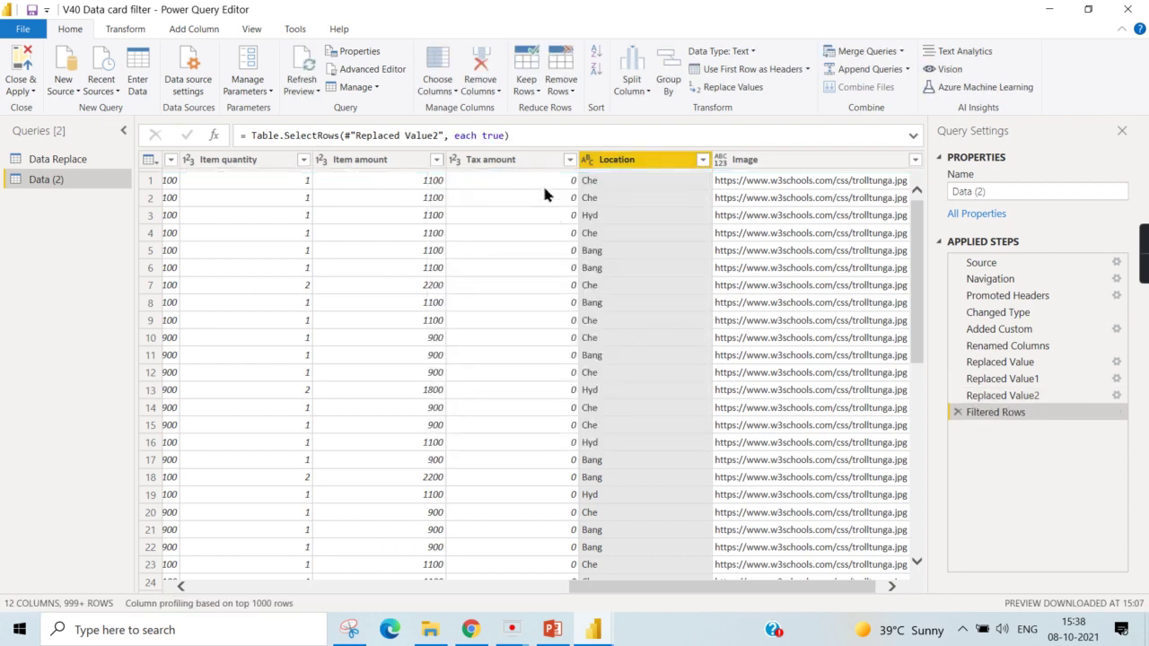
Step: Delete the Filtered Rows step, recheck Location values, and review the replace steps
{"action": "left_click", "coordinate": [958, 413]}
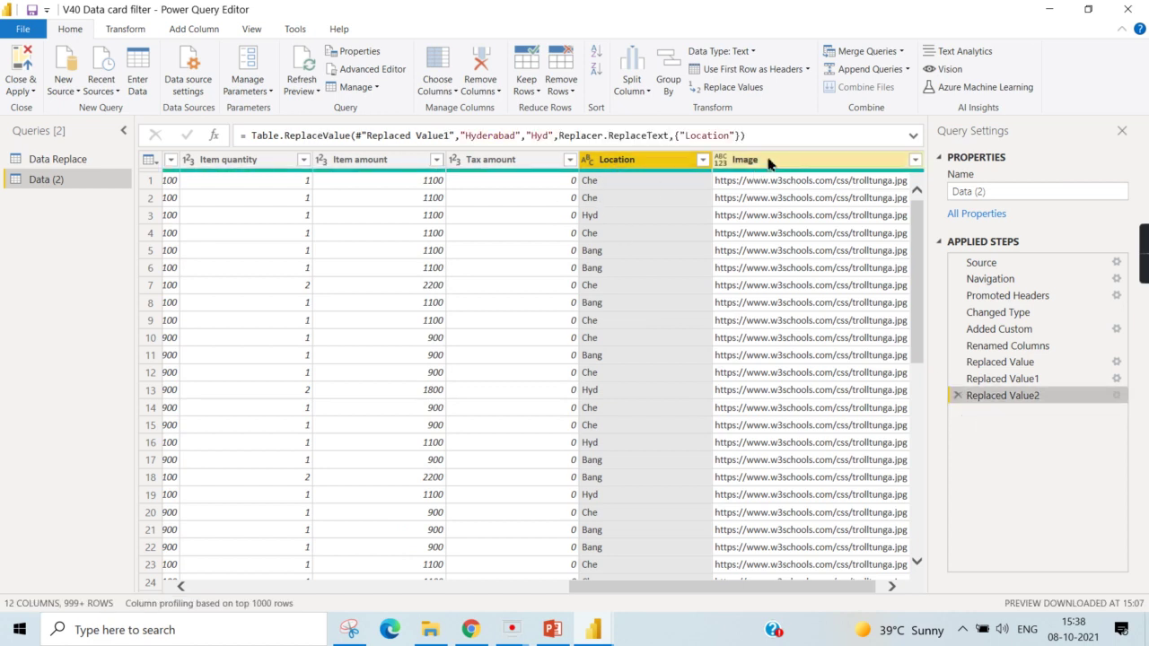
{"action": "left_click", "coordinate": [702, 159]}
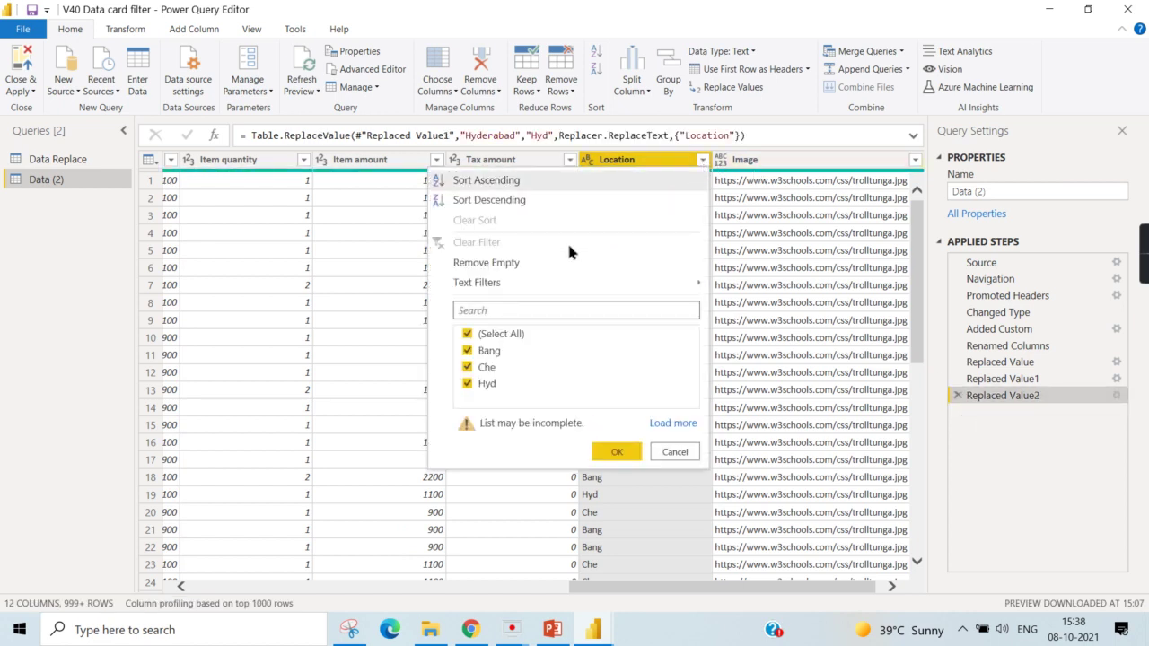
{"action": "left_click", "coordinate": [690, 446]}
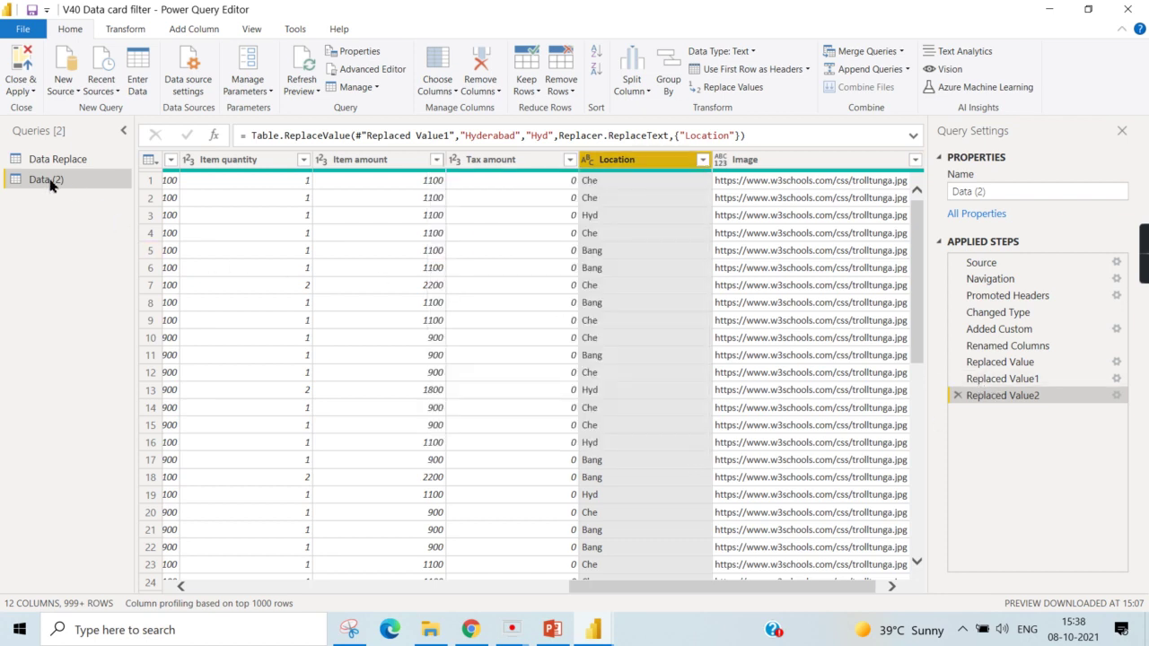
{"action": "mouse_move", "coordinate": [1000, 361]}
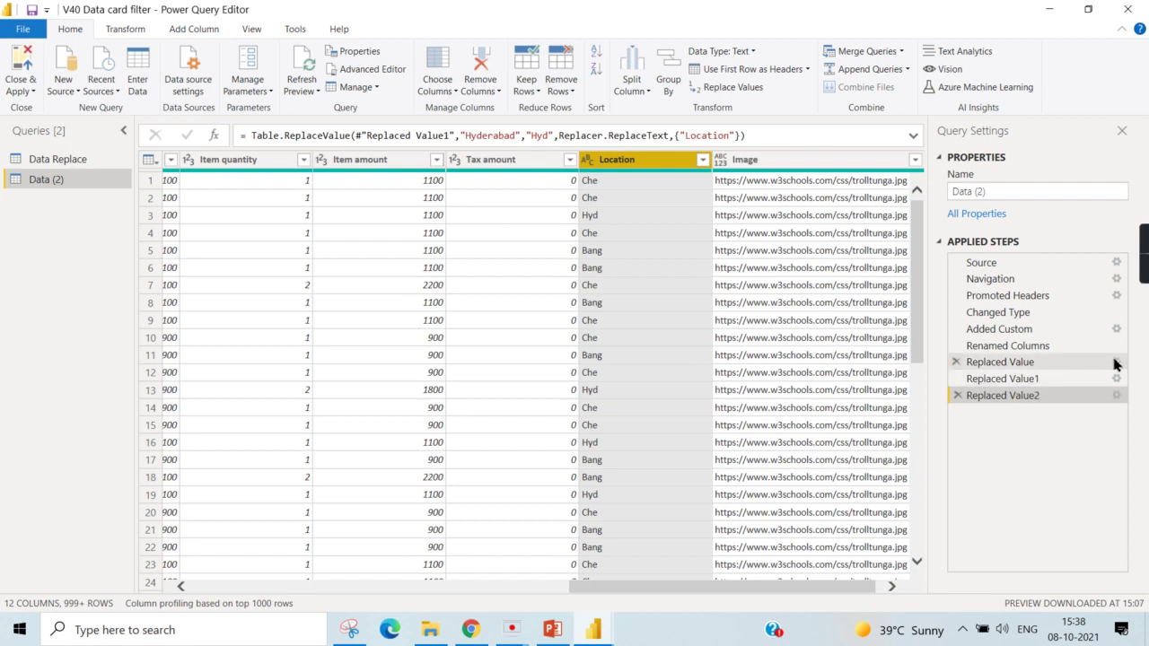
{"action": "left_click", "coordinate": [1002, 364]}
Step: Review the replace steps, then rename Data (2) to Data Replace_1
{"action": "left_click", "coordinate": [1002, 378]}
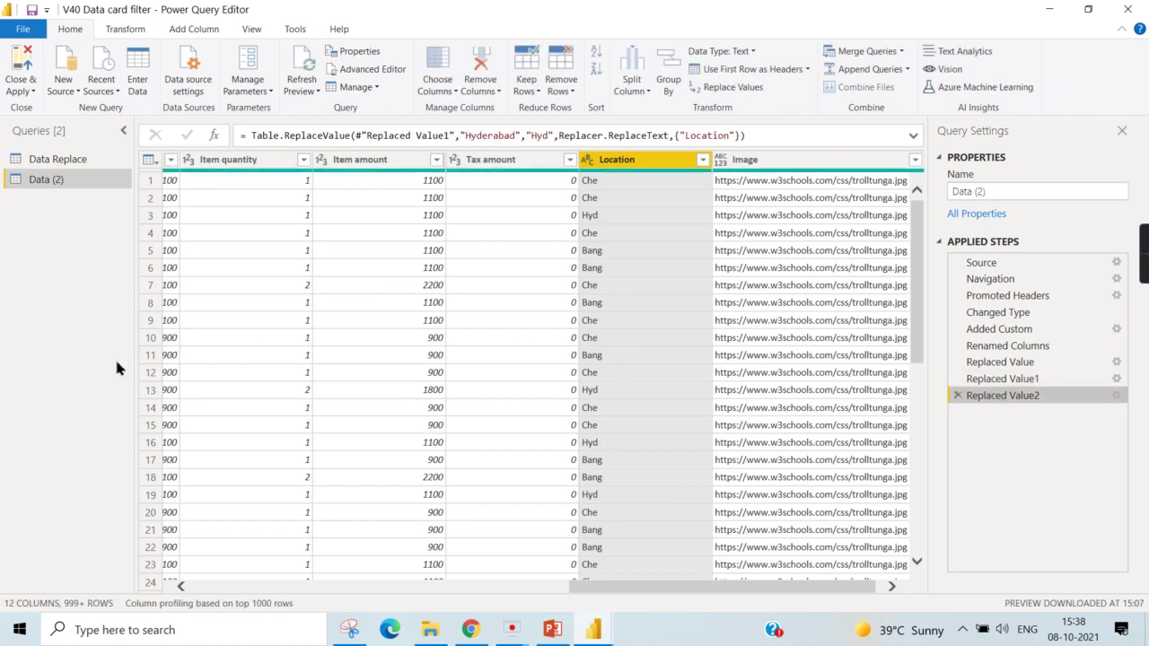
{"action": "left_click", "coordinate": [61, 163]}
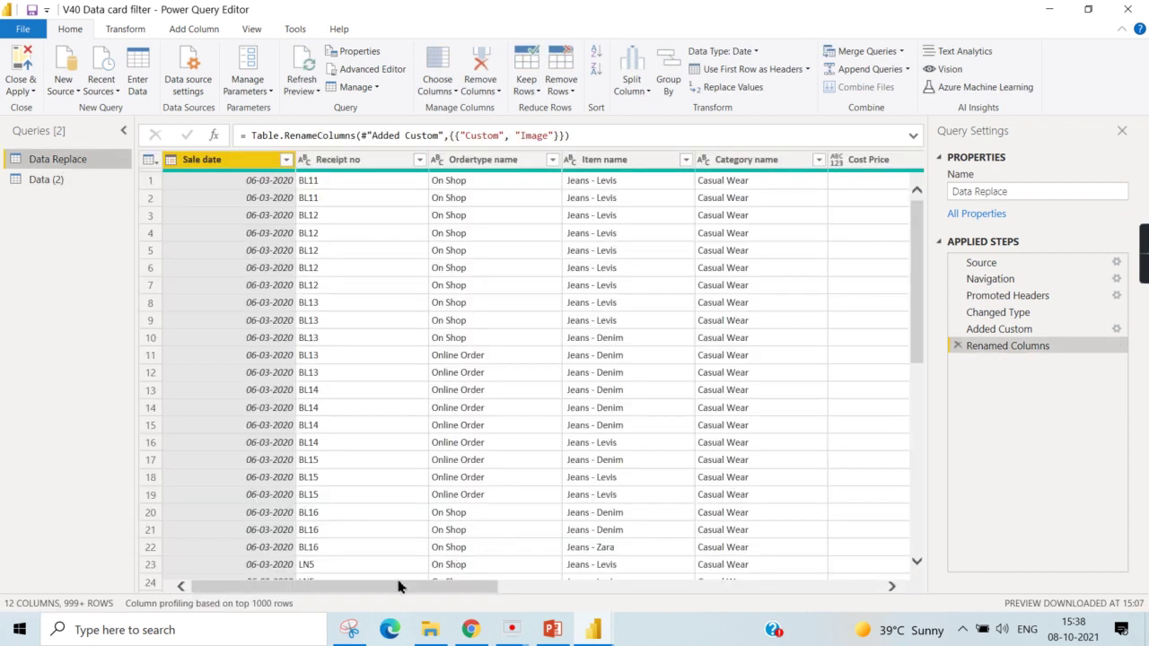
{"action": "left_click_drag", "start_coordinate": [400, 588], "coordinate": [857, 597]}
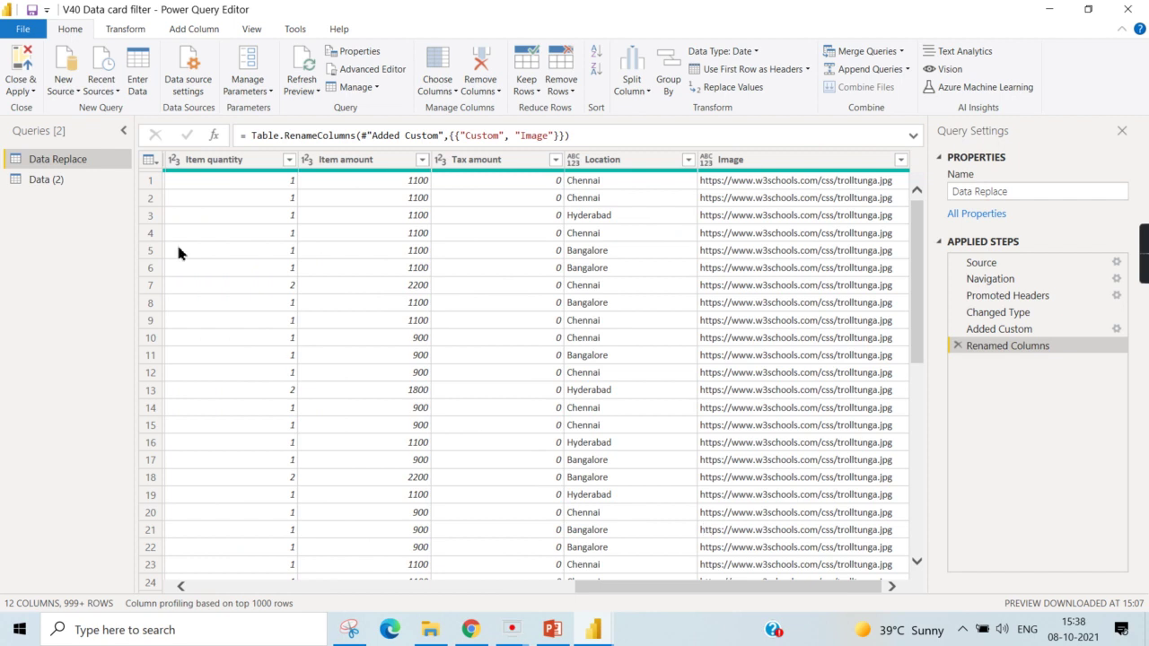
{"action": "double_click", "coordinate": [48, 181]}
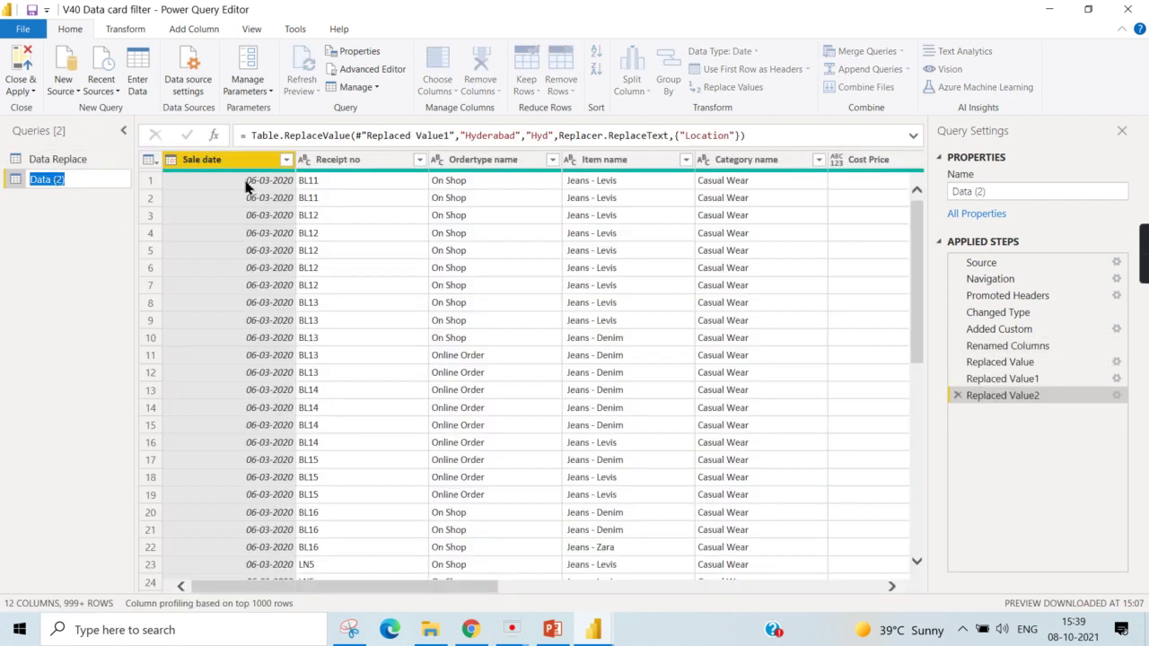
{"action": "left_click", "coordinate": [82, 163]}
{"action": "double_click", "coordinate": [77, 159]}
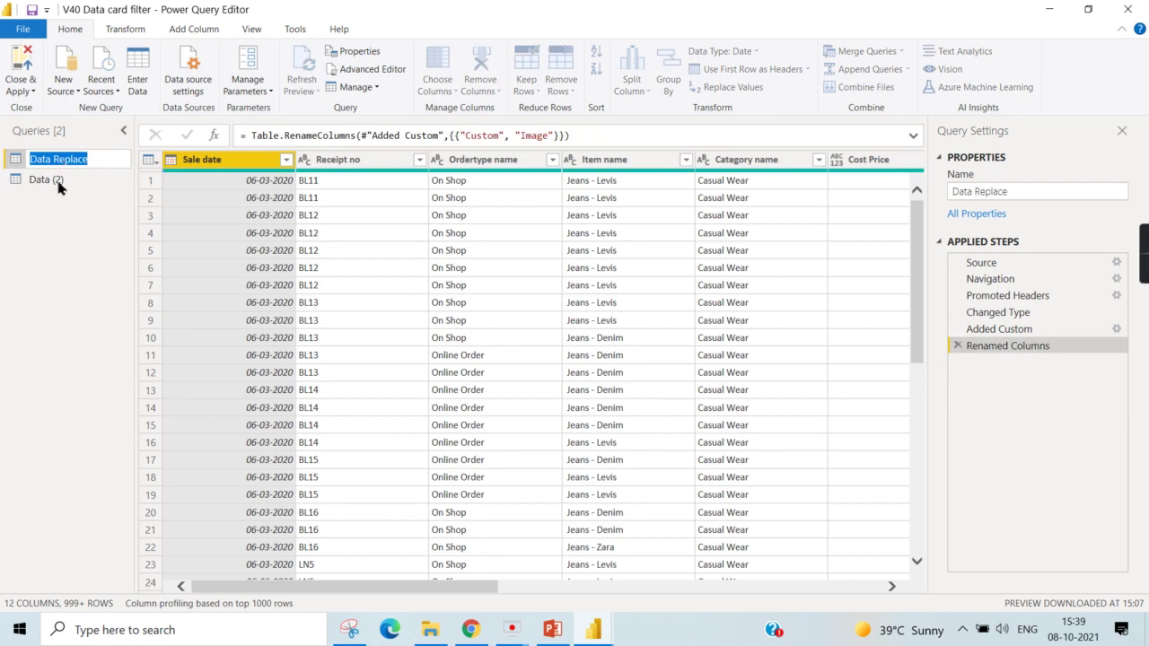
{"action": "left_click", "coordinate": [54, 183]}
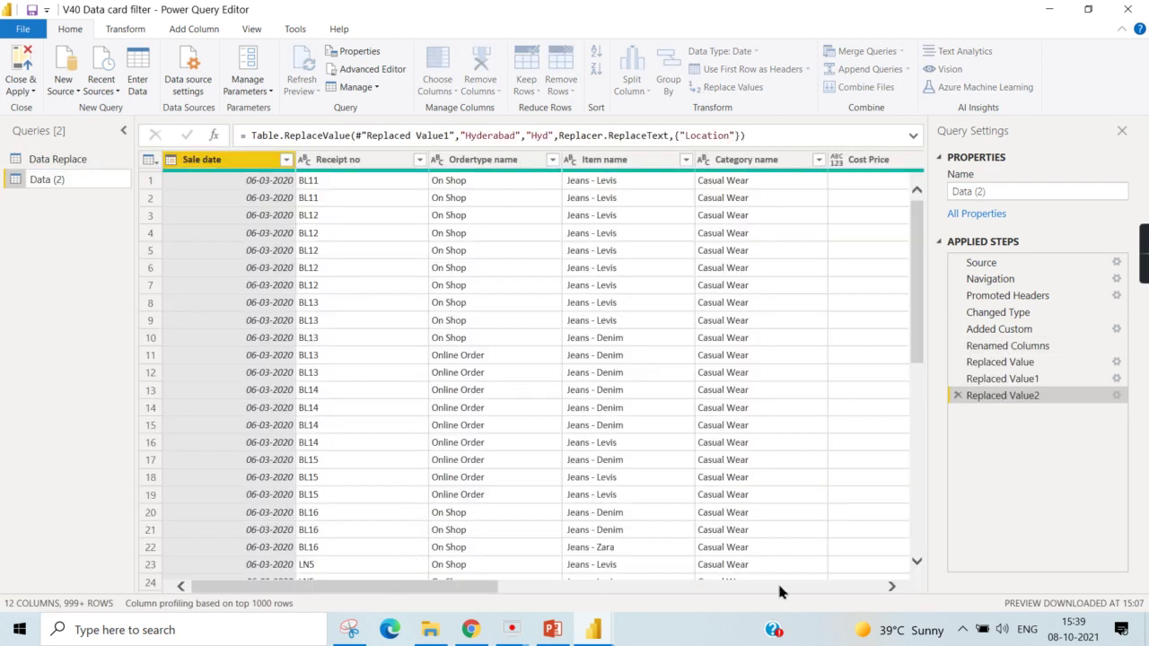
{"action": "left_click_drag", "start_coordinate": [477, 587], "coordinate": [860, 587]}
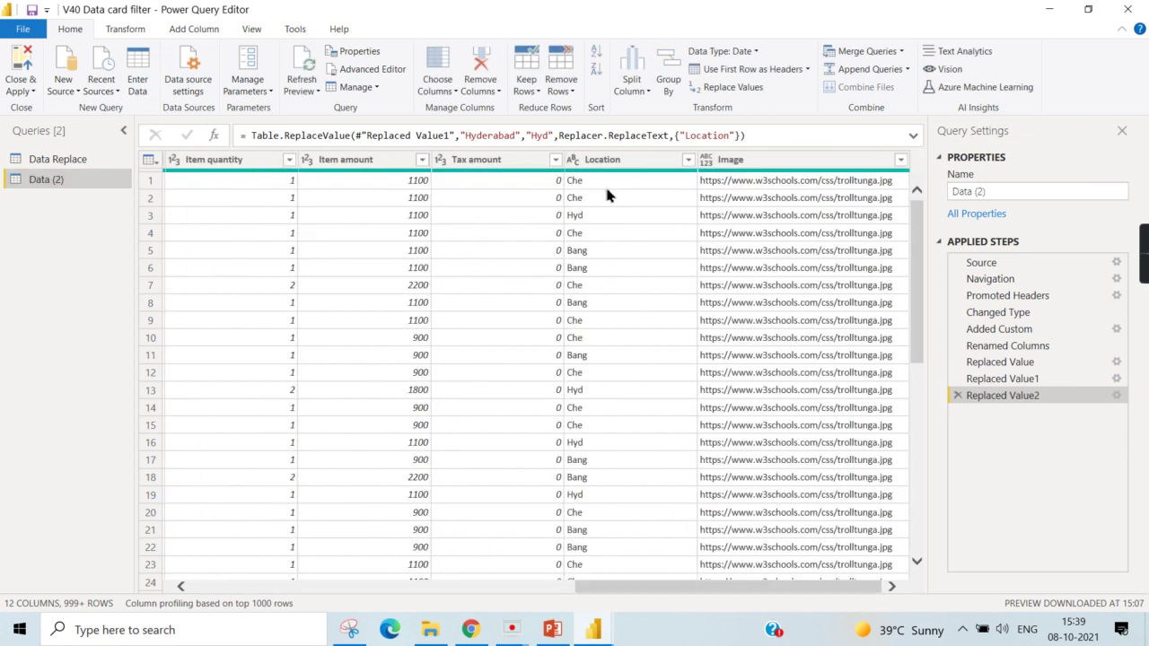
{"action": "double_click", "coordinate": [69, 180]}
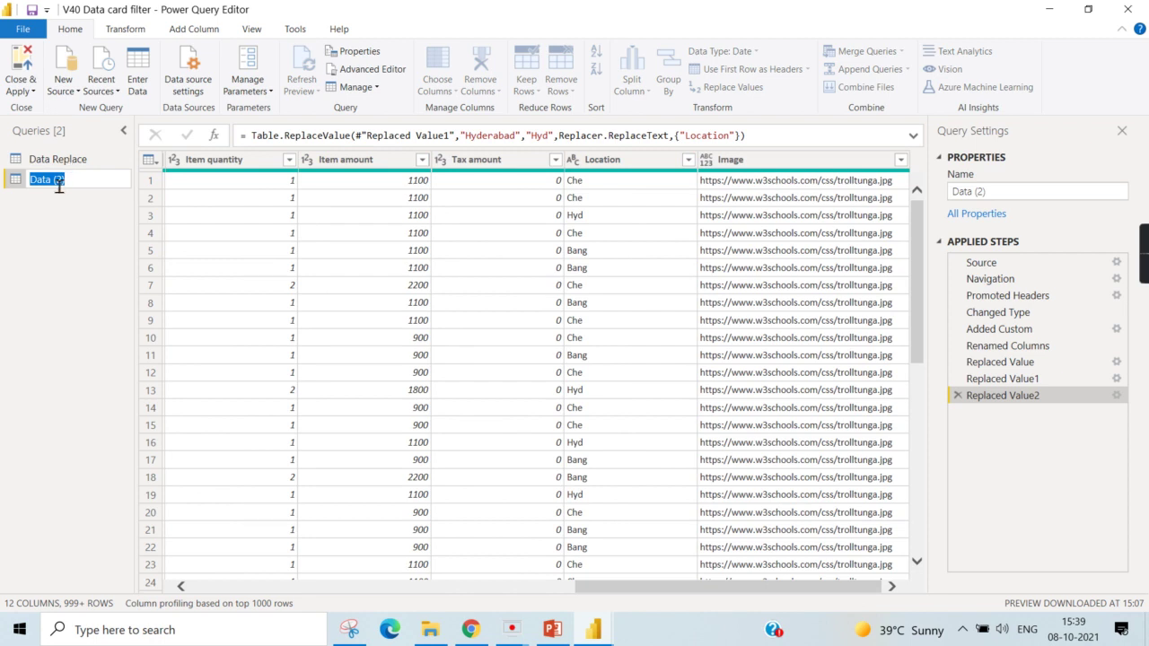
{"action": "double_click", "coordinate": [59, 179]}
{"action": "type", "text": "Replace"}
{"action": "type", "text": "_1"}
{"action": "left_click", "coordinate": [90, 227]}
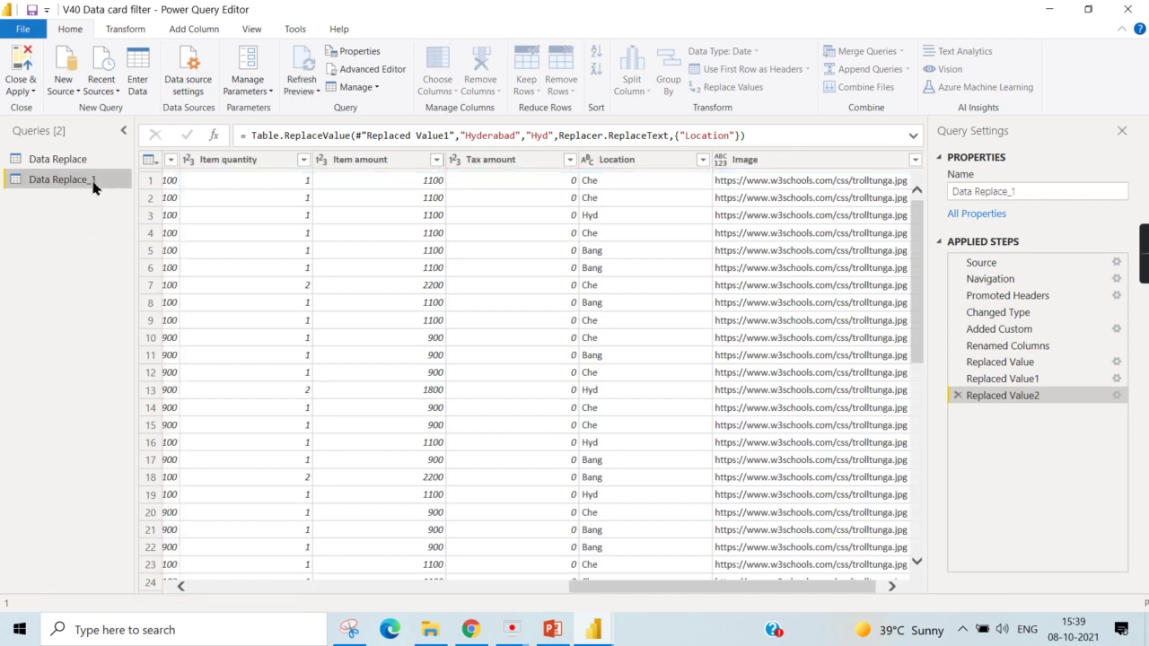
Step: Rename the Data Replace query to Data Cond and select its Location column
{"action": "left_click", "coordinate": [87, 163]}
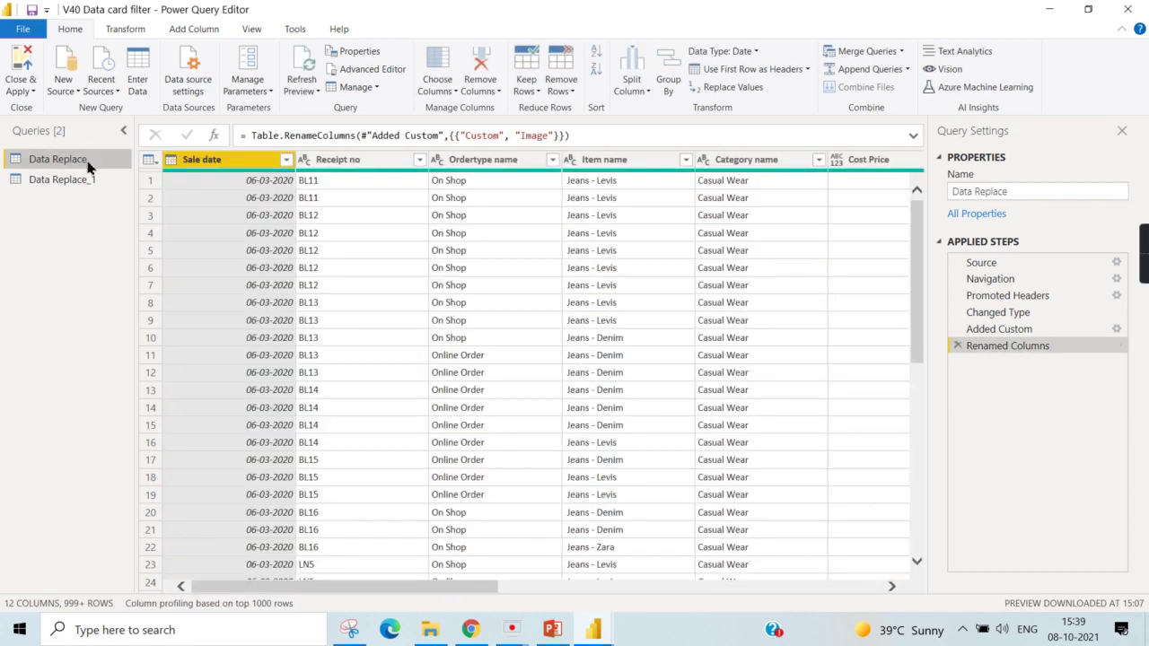
{"action": "double_click", "coordinate": [88, 163]}
{"action": "type", "text": "Cond"}
{"action": "key", "text": "Return"}
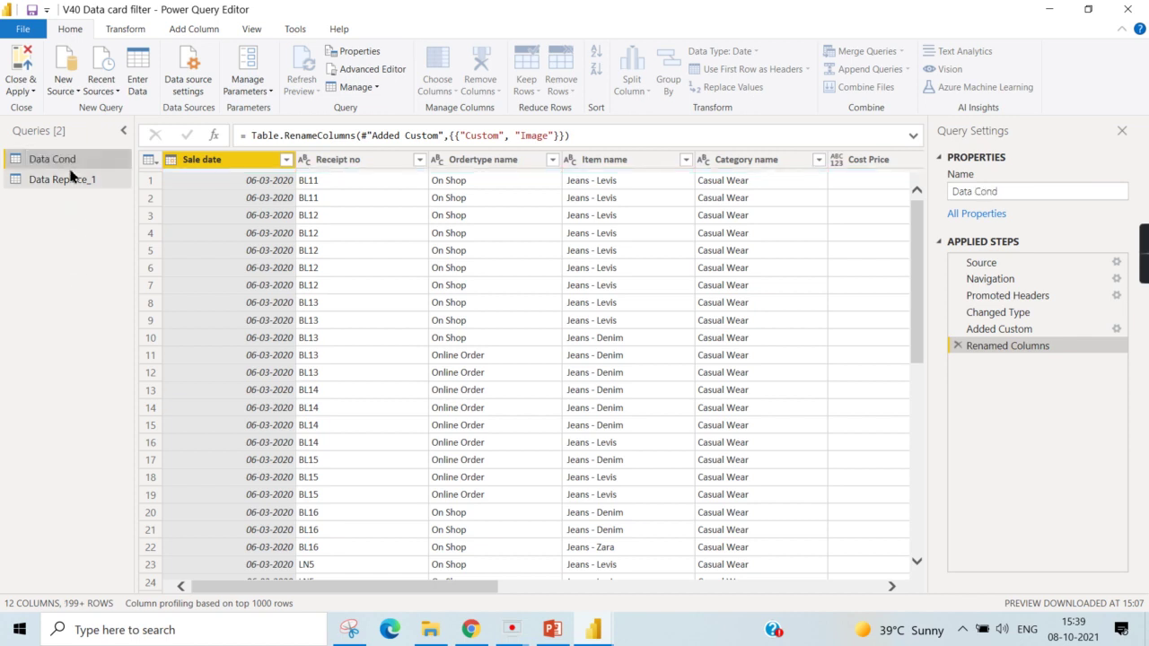
{"action": "left_click_drag", "start_coordinate": [445, 587], "coordinate": [834, 587]}
{"action": "left_click", "coordinate": [621, 162]}
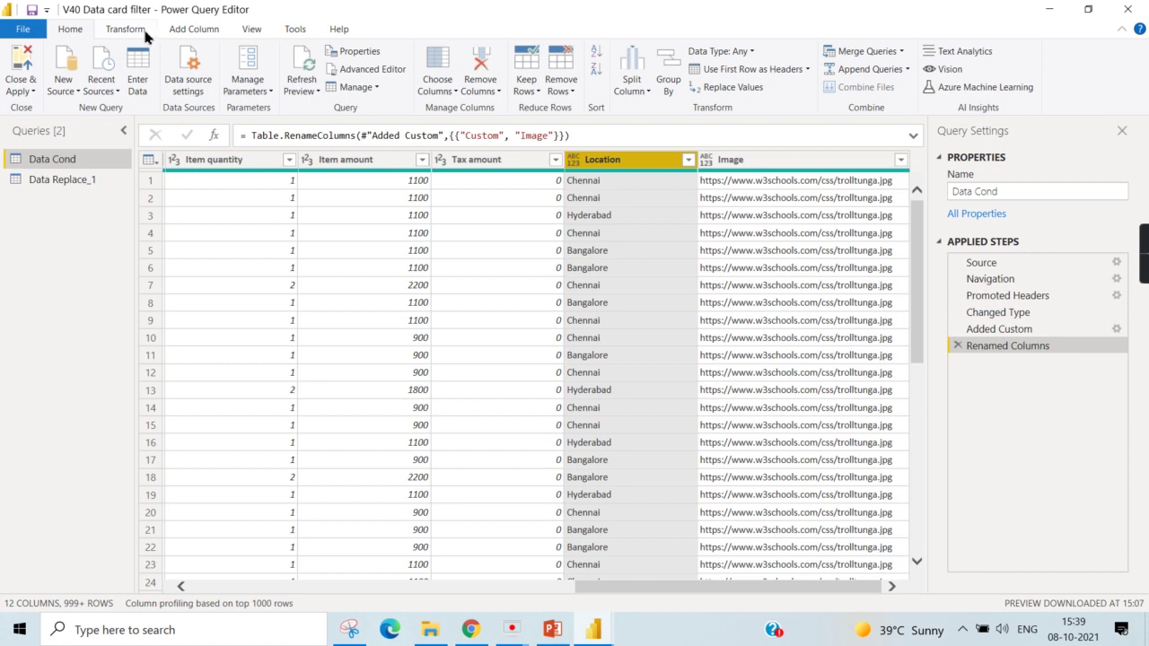
Step: Begin a conditional column mapping Location equals Chennai to che
{"action": "left_click", "coordinate": [194, 28]}
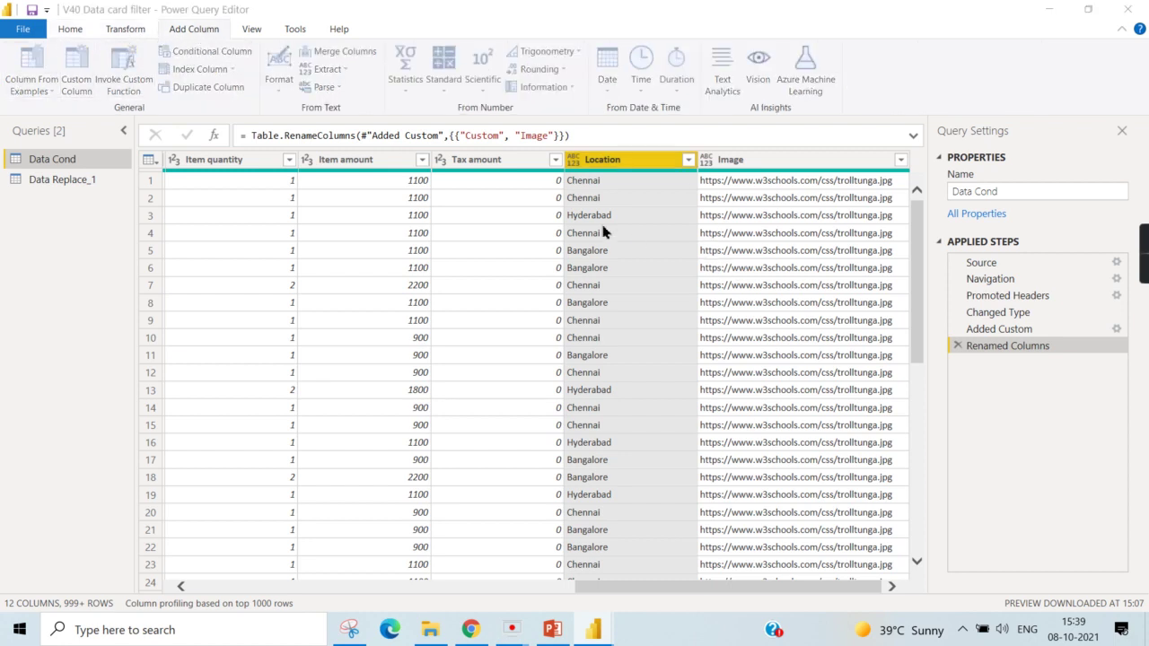
{"action": "left_click", "coordinate": [353, 296]}
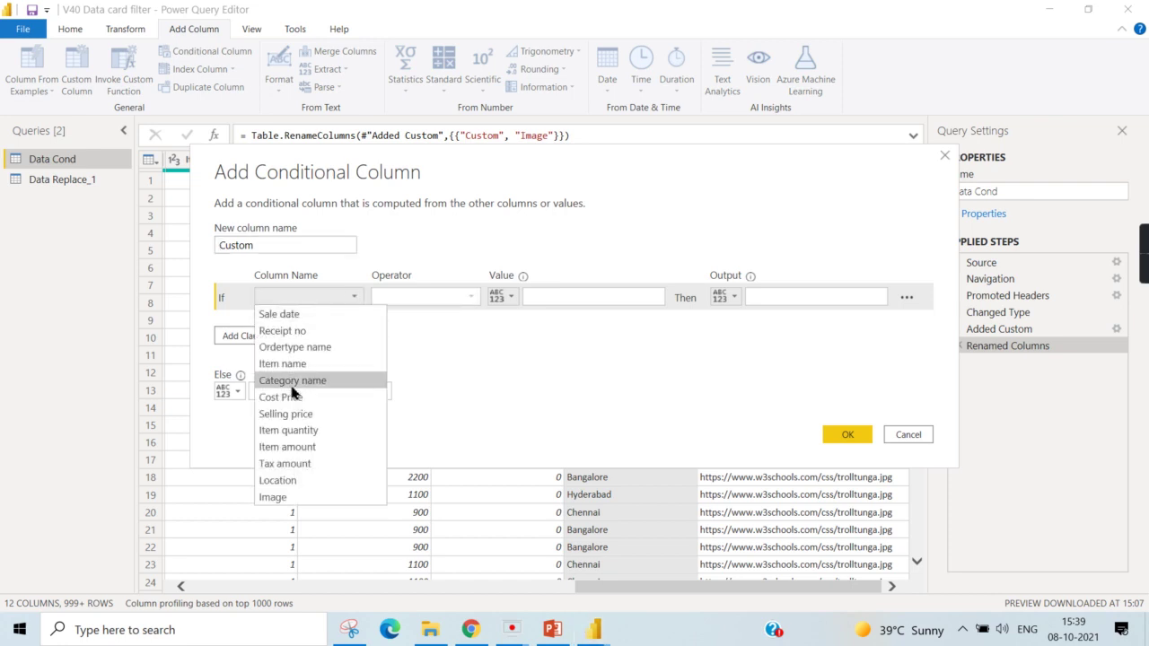
{"action": "left_click", "coordinate": [308, 481]}
{"action": "left_click", "coordinate": [593, 297]}
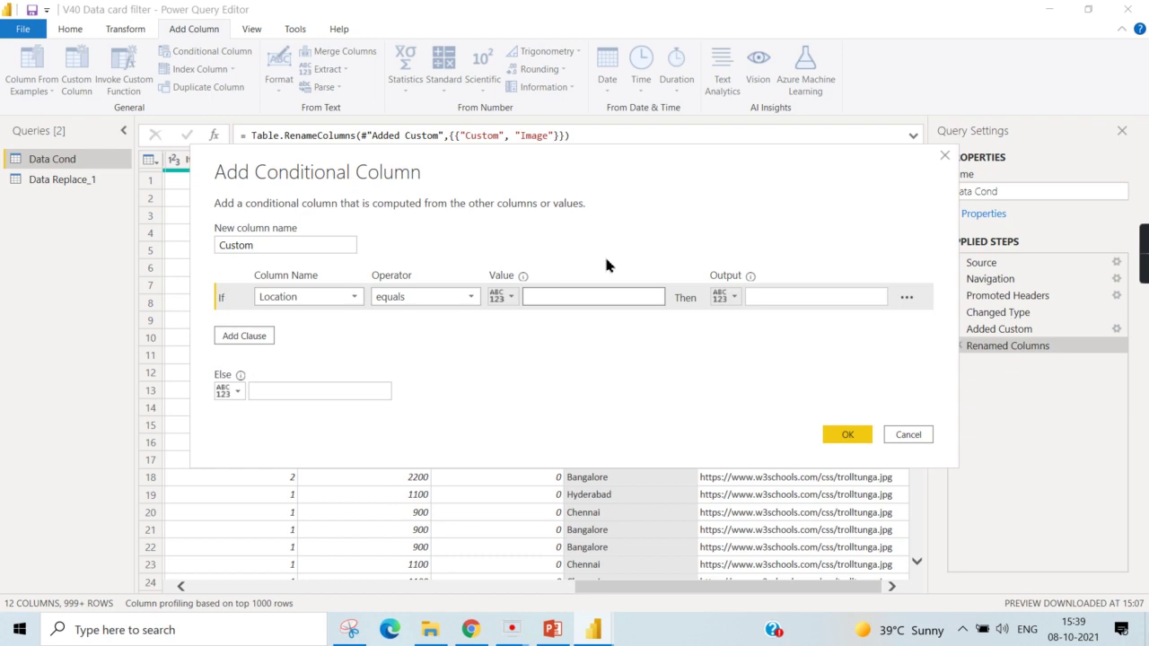
{"action": "type", "text": "Chennai"}
{"action": "key", "text": "Tab"}
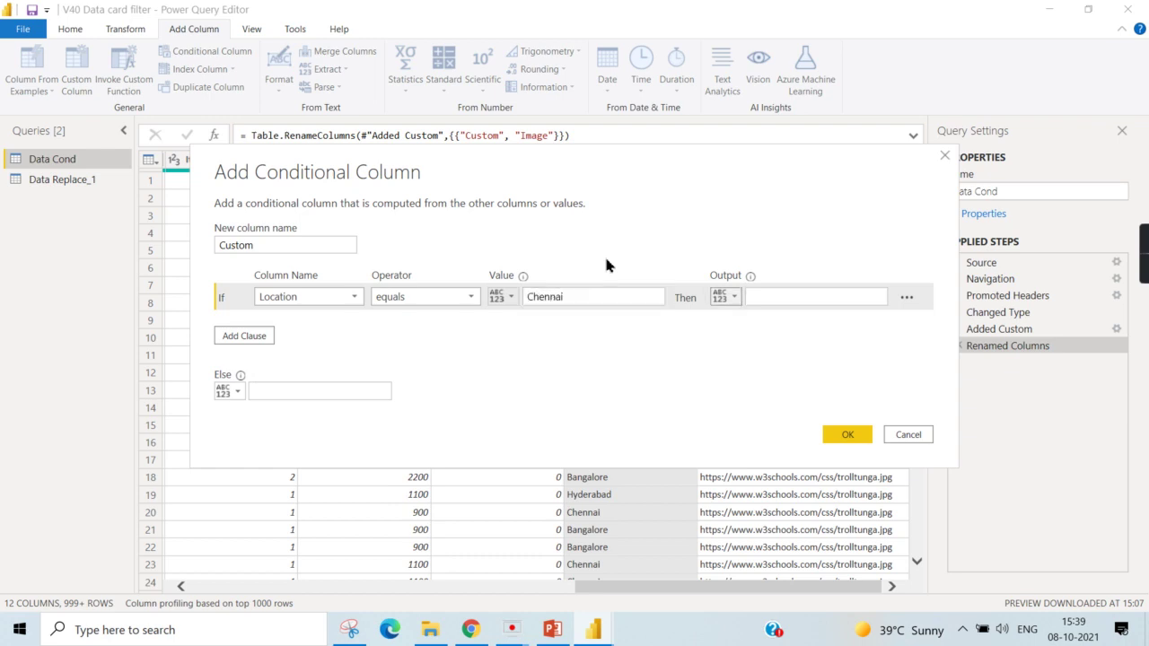
{"action": "left_click", "coordinate": [848, 296]}
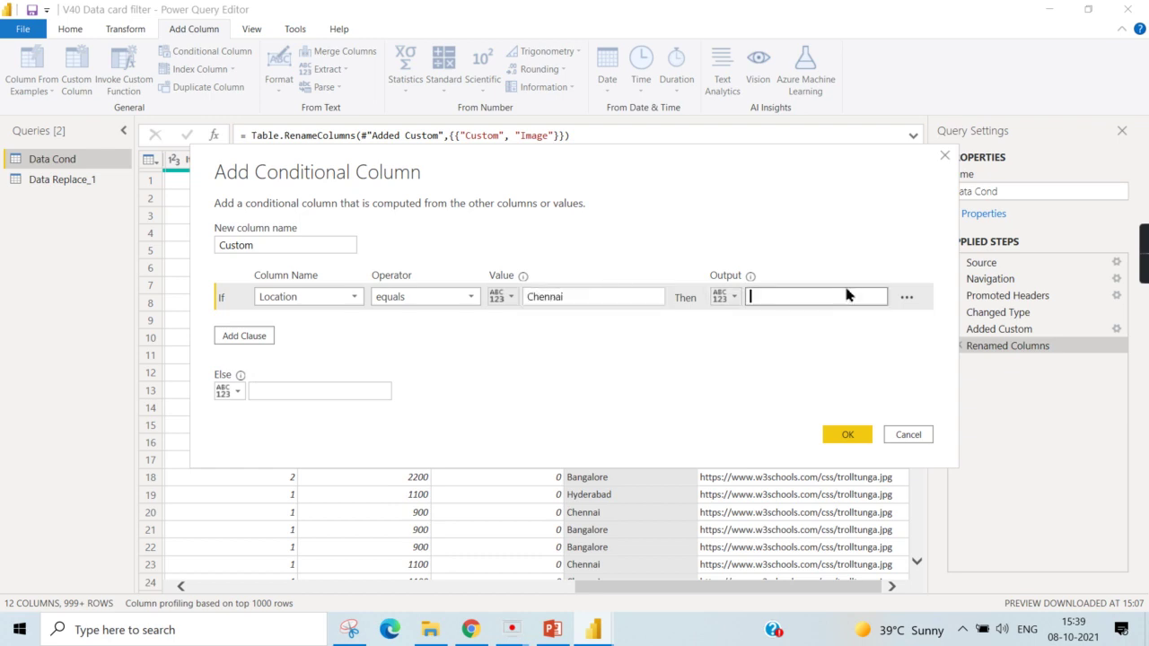
{"action": "type", "text": "che"}
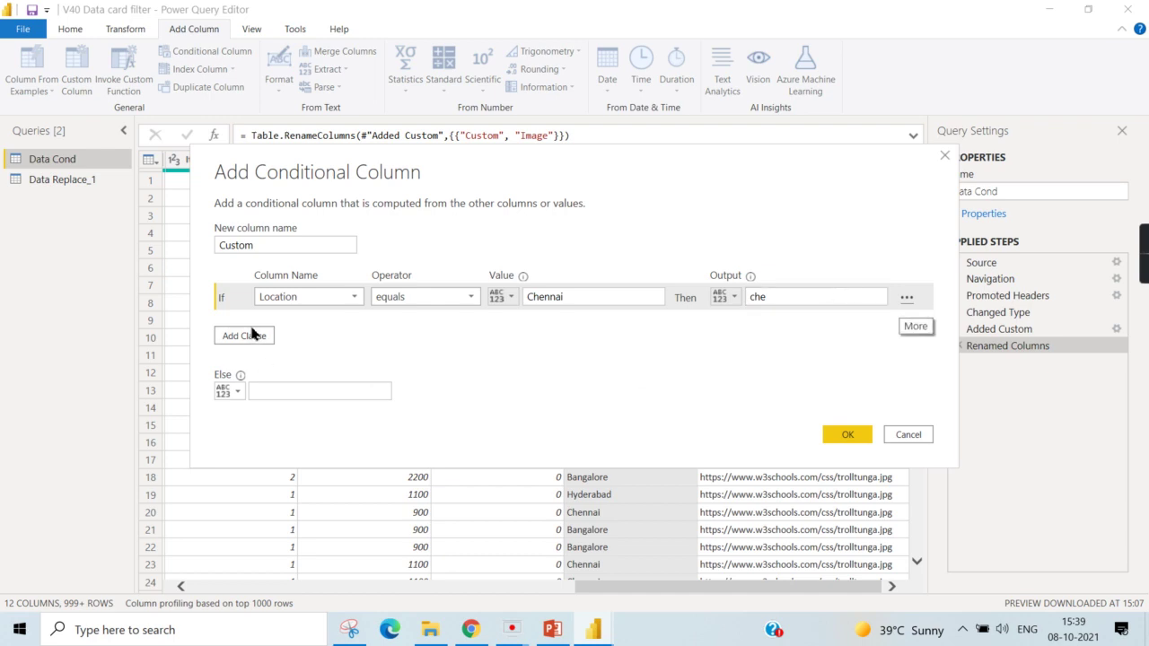
Step: Add a clause mapping Location equals Bangalore to Bang
{"action": "left_click", "coordinate": [269, 336]}
{"action": "left_click", "coordinate": [336, 323]}
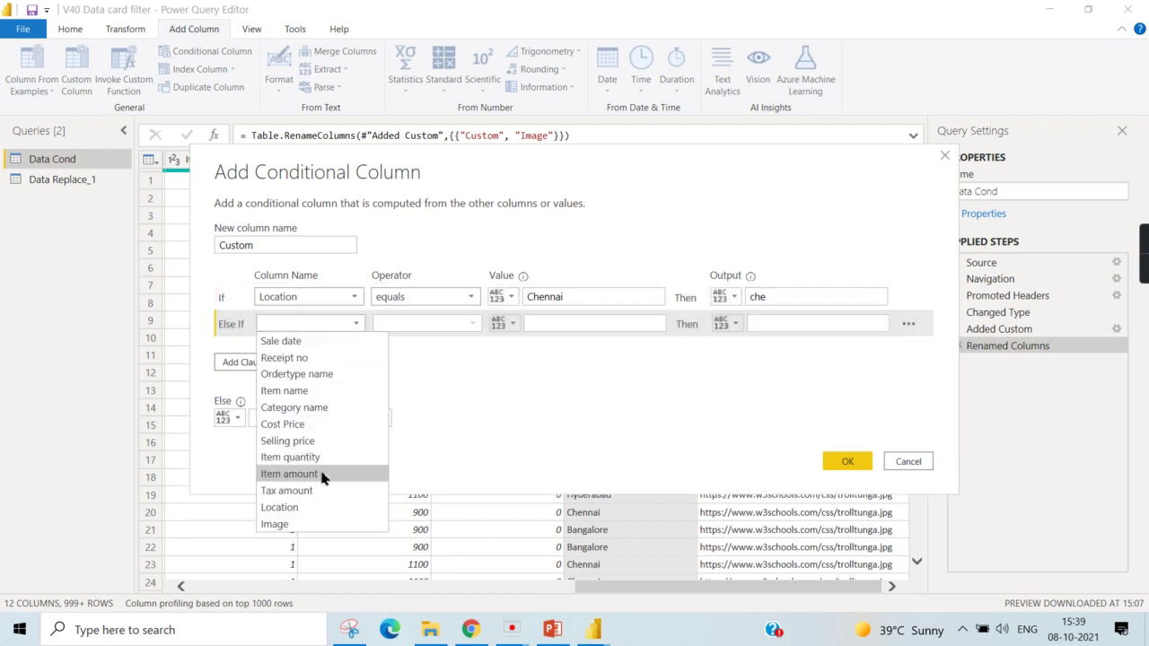
{"action": "left_click", "coordinate": [286, 508]}
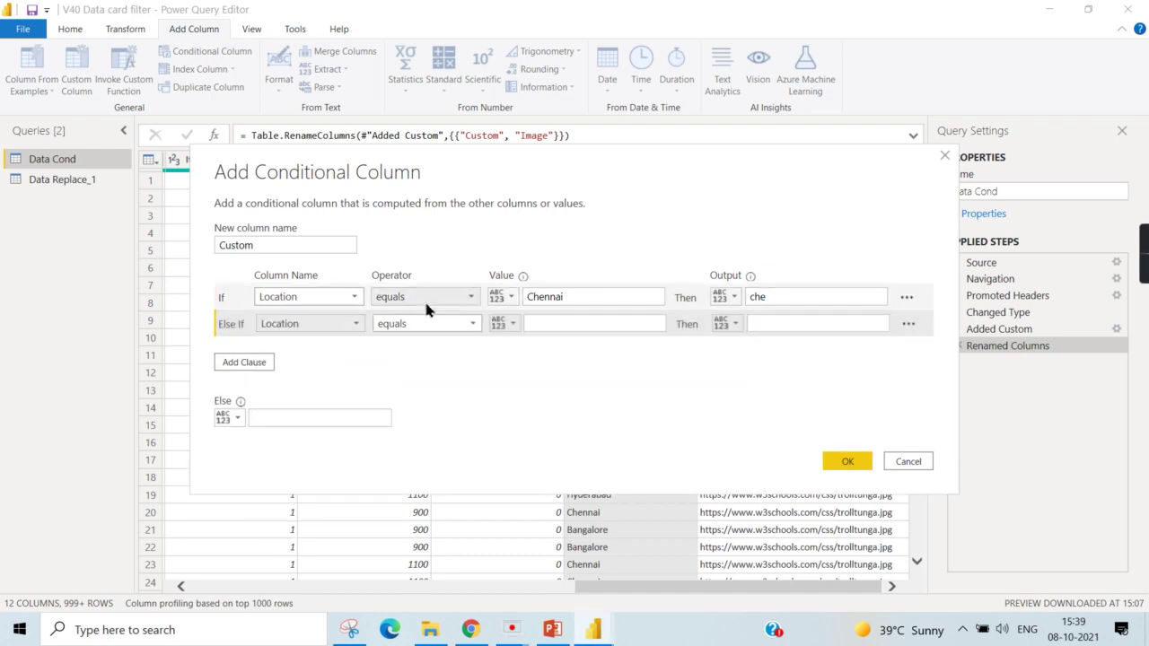
{"action": "left_click", "coordinate": [547, 323]}
{"action": "type", "text": "Bangalore"}
{"action": "left_click", "coordinate": [792, 321]}
{"action": "type", "text": "Bang"}
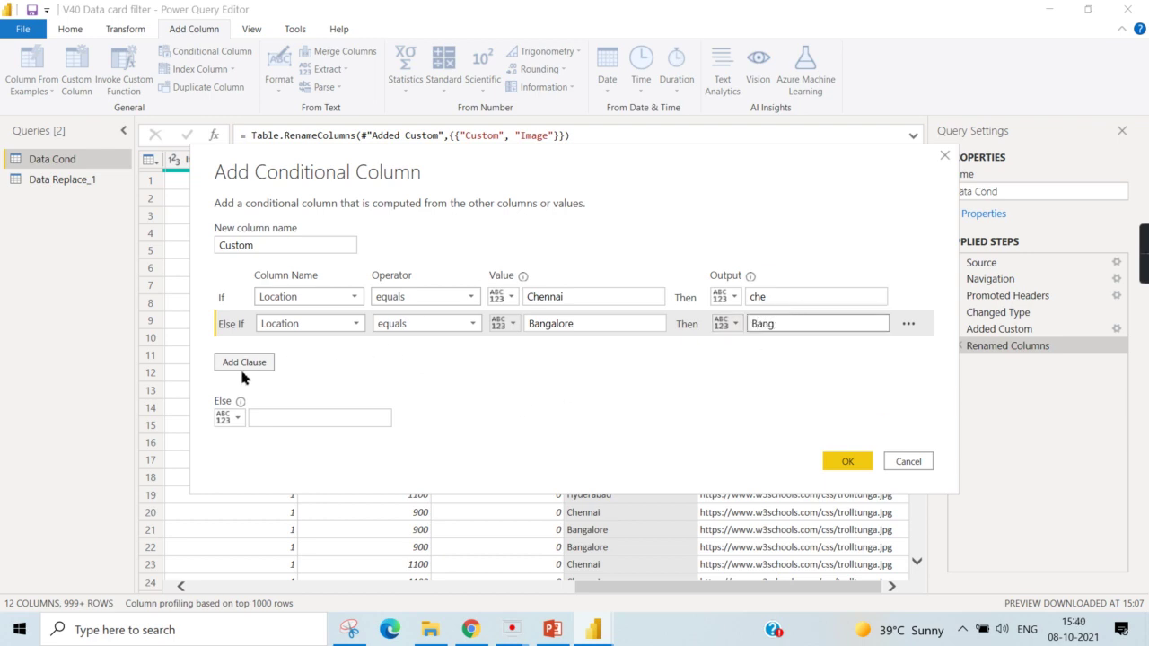
Step: Add a clause mapping Location equals Hyderabad to Hyd
{"action": "left_click", "coordinate": [260, 362]}
{"action": "left_click", "coordinate": [308, 350]}
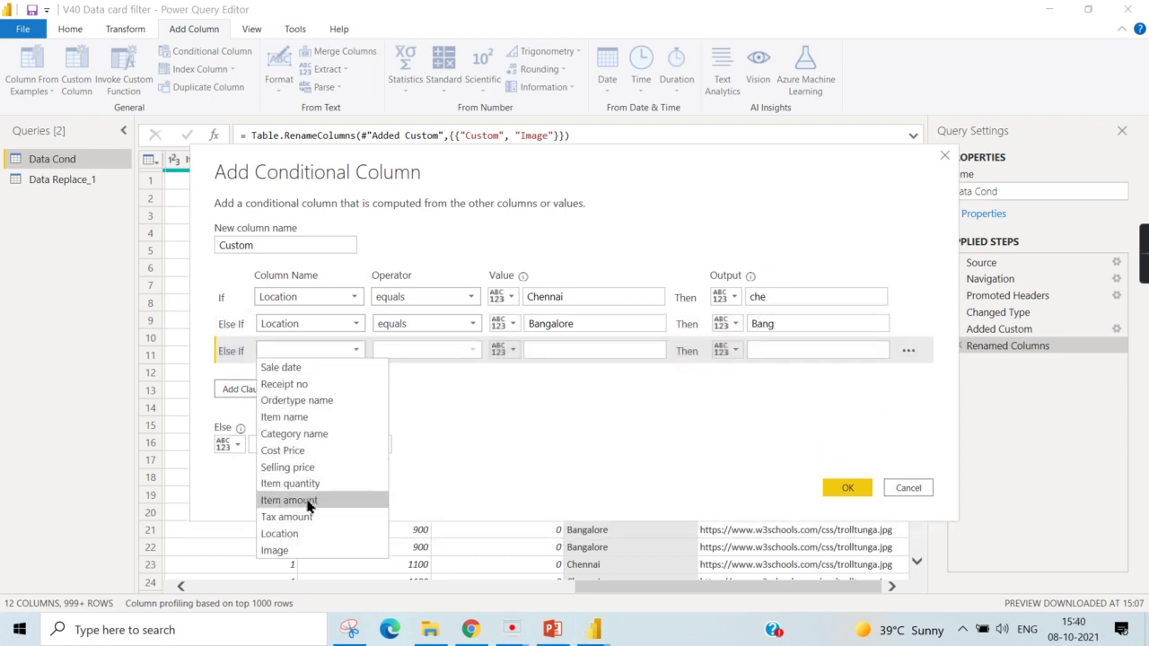
{"action": "left_click", "coordinate": [421, 400]}
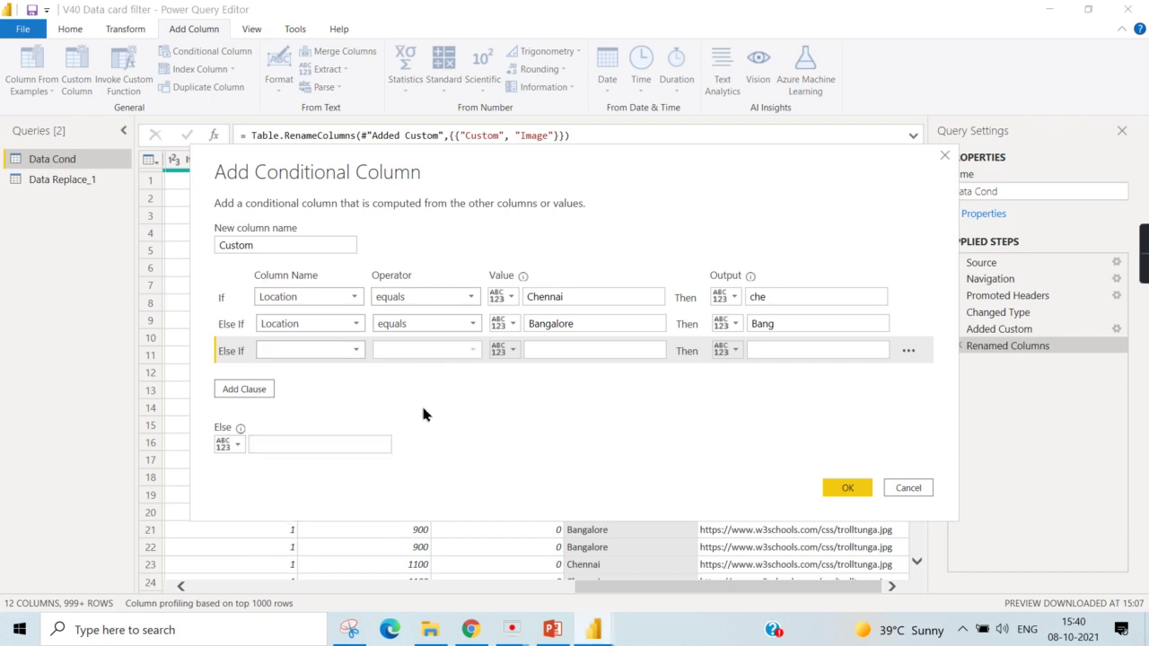
{"action": "left_click", "coordinate": [320, 350]}
{"action": "left_click", "coordinate": [282, 533]}
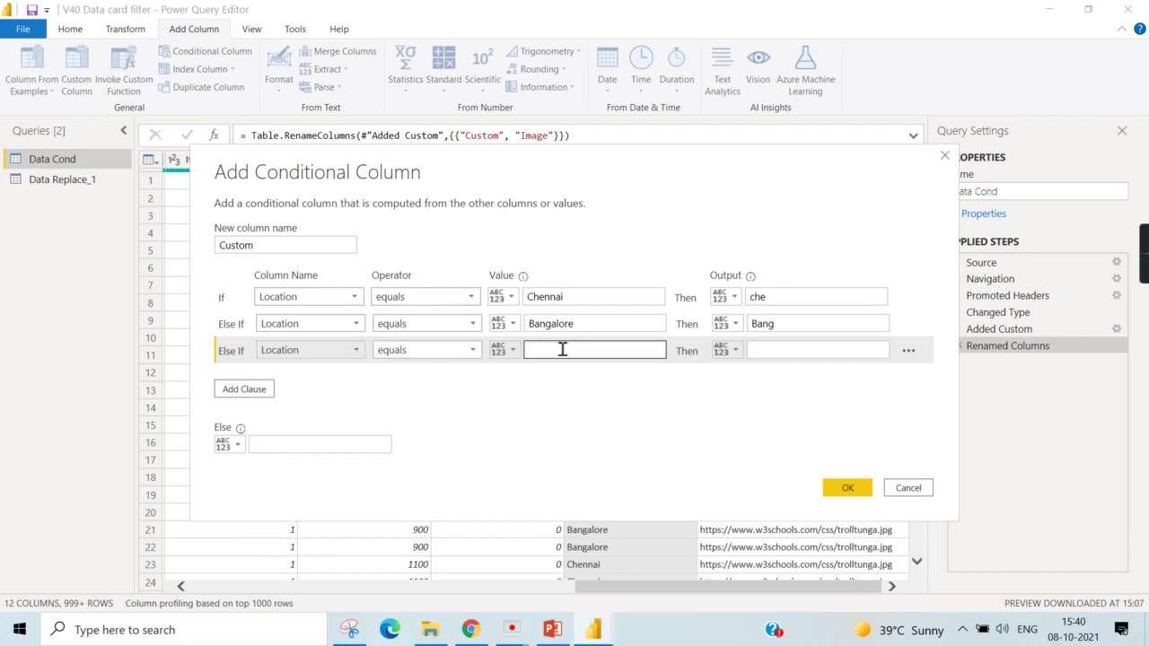
{"action": "left_click", "coordinate": [577, 352]}
{"action": "type", "text": "Hyderabad"}
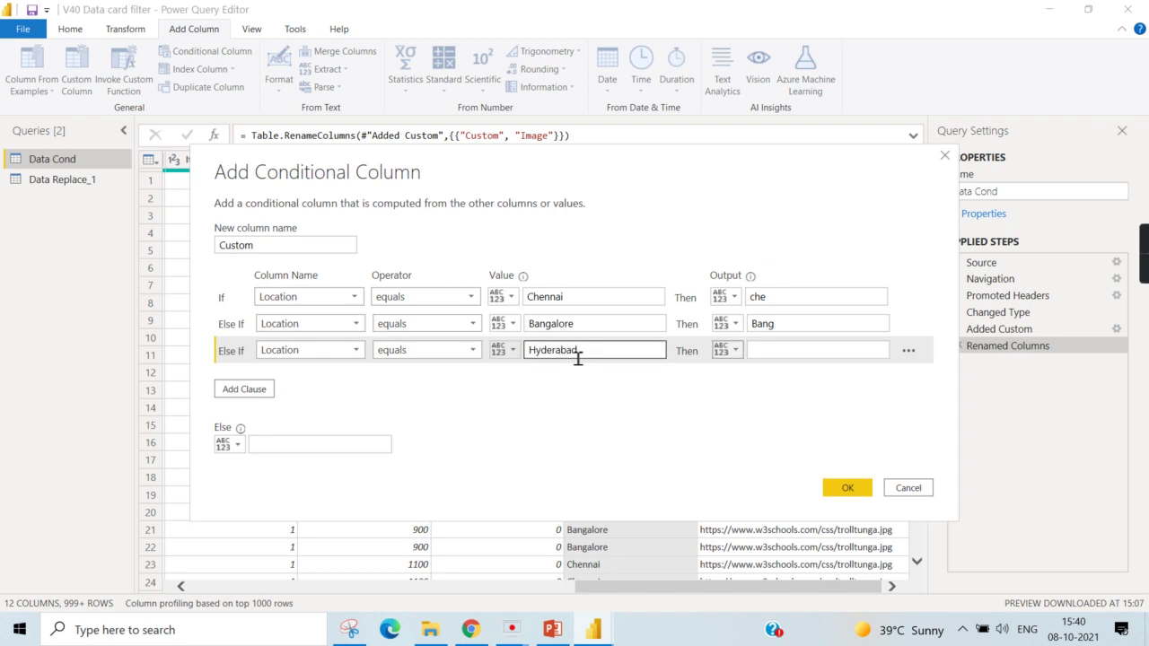
{"action": "left_click", "coordinate": [815, 351]}
{"action": "type", "text": "hyd"}
{"action": "double_click", "coordinate": [803, 352]}
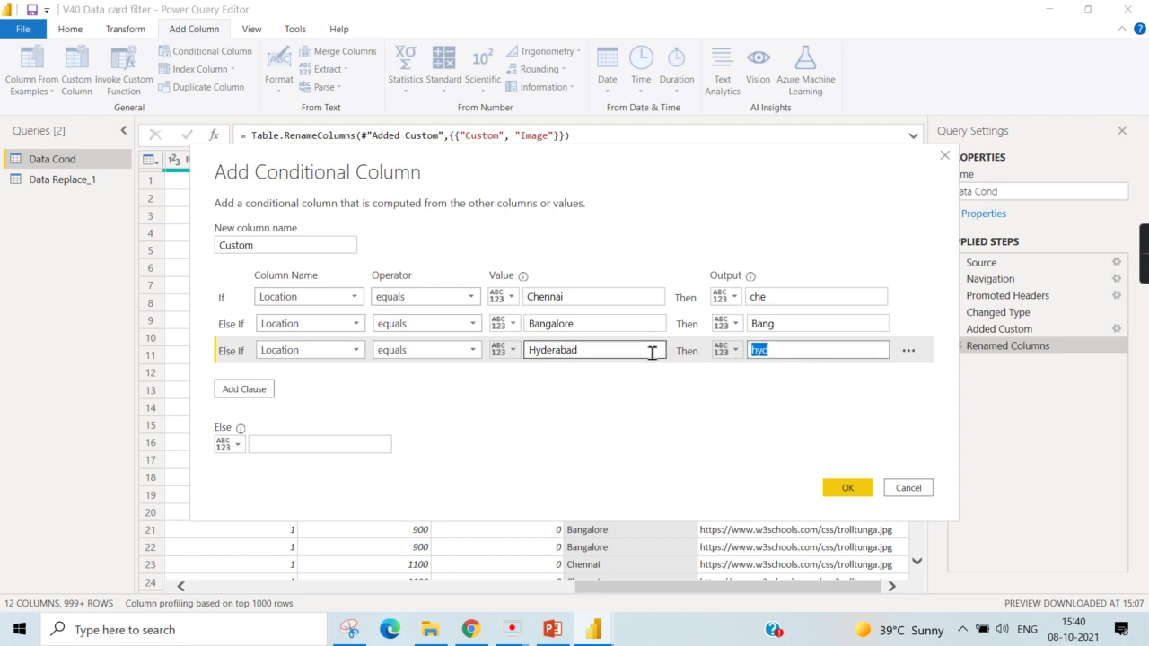
{"action": "type", "text": "Hyd"}
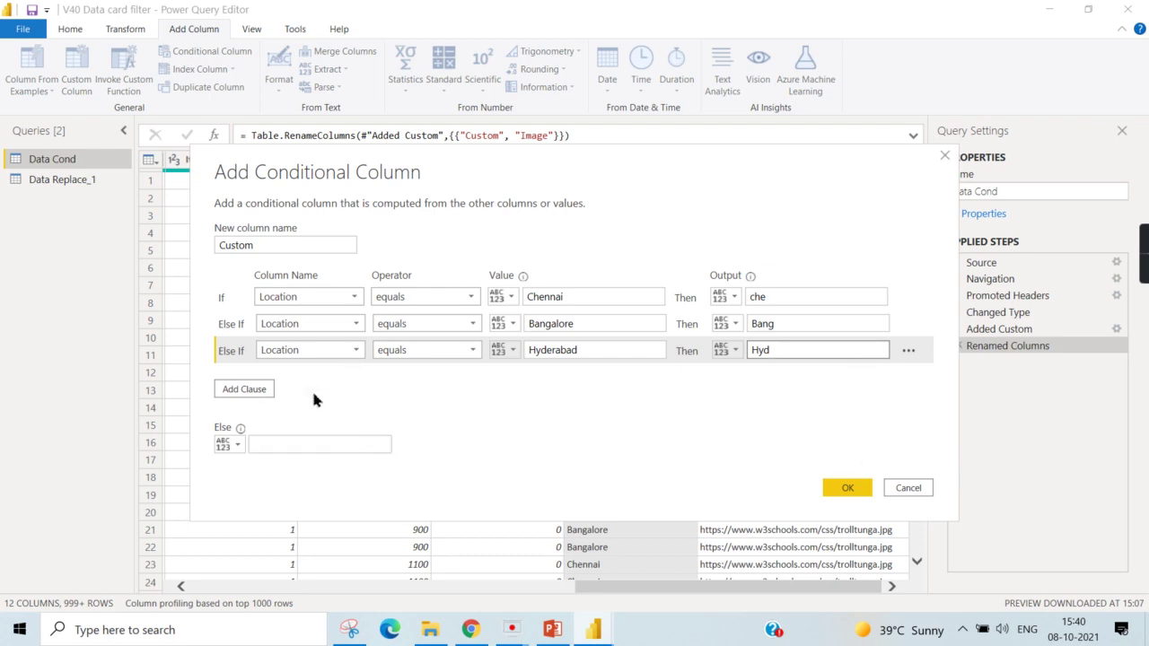
Step: Set the conditional column's Else value to the Location column
{"action": "left_click", "coordinate": [240, 446]}
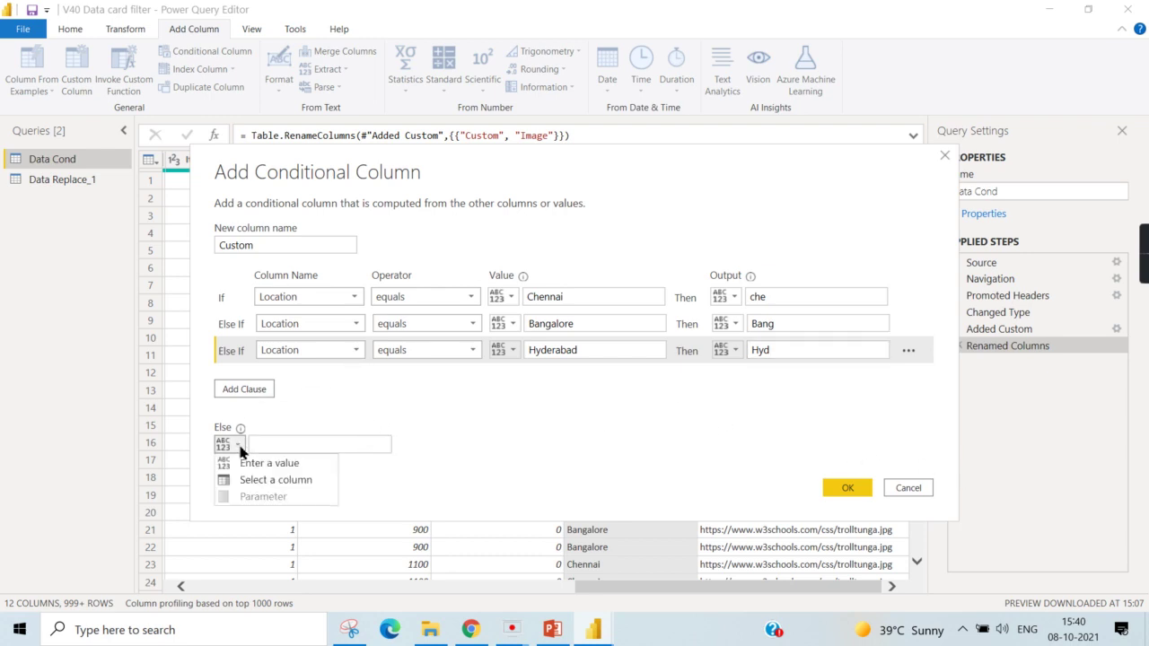
{"action": "left_click", "coordinate": [259, 481]}
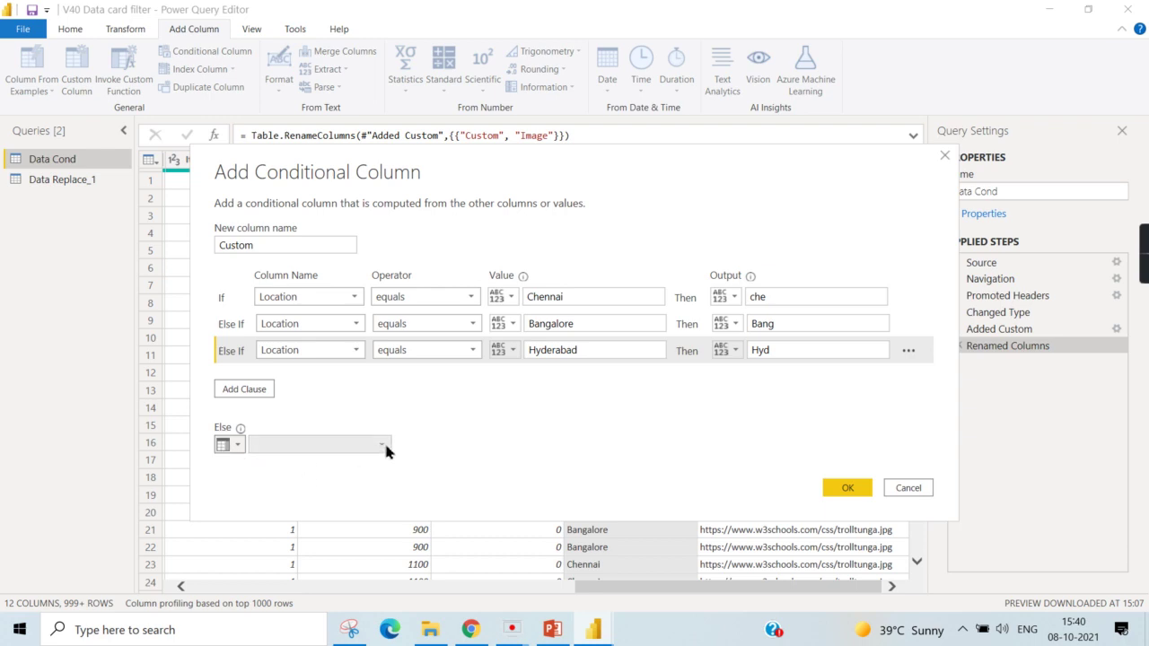
{"action": "left_click", "coordinate": [386, 445]}
{"action": "left_click", "coordinate": [303, 412]}
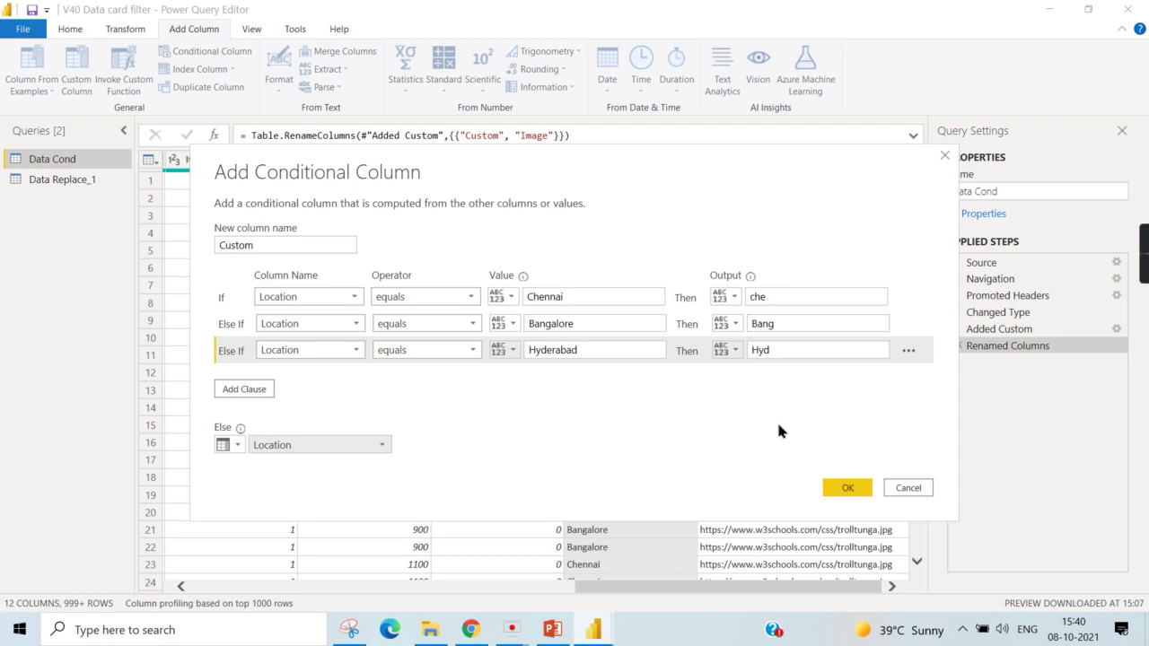
Step: Add the Custom conditional column to Data Cond, then view Data Replace_1
{"action": "left_click", "coordinate": [857, 486]}
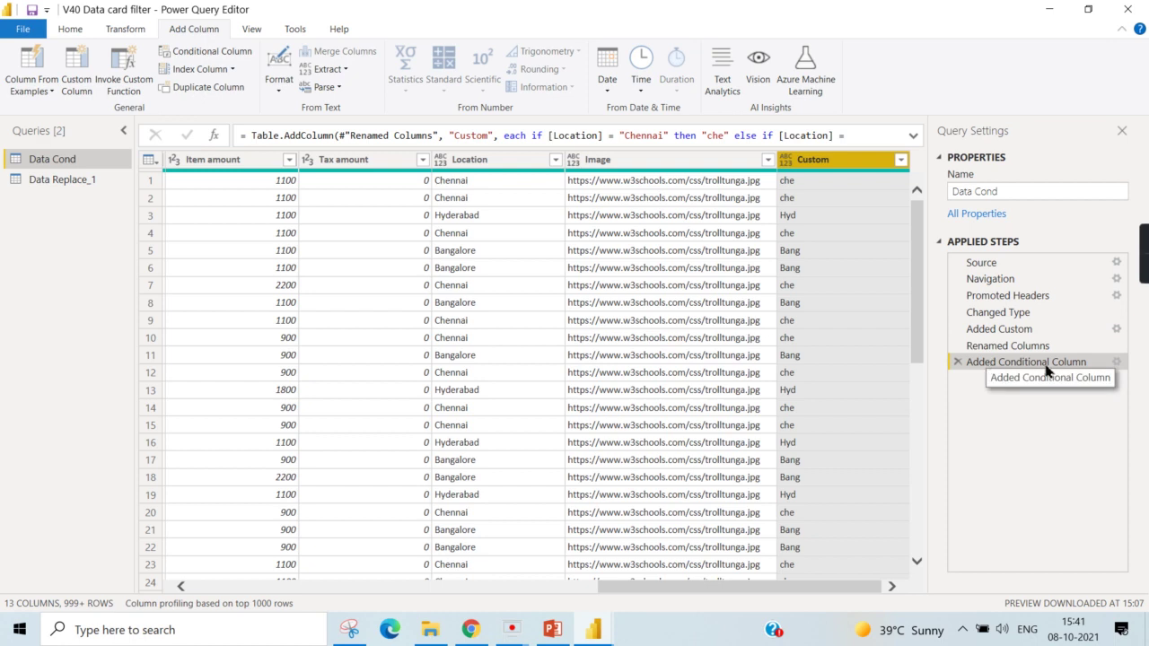
{"action": "left_click", "coordinate": [65, 180]}
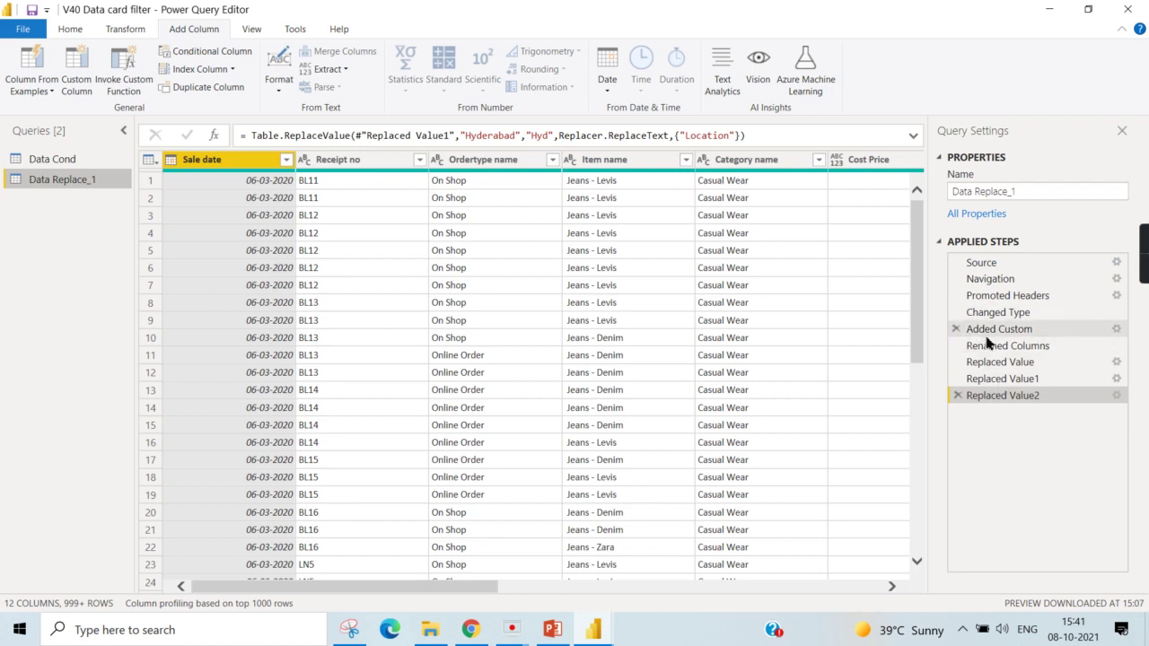
{"action": "left_click", "coordinate": [97, 159]}
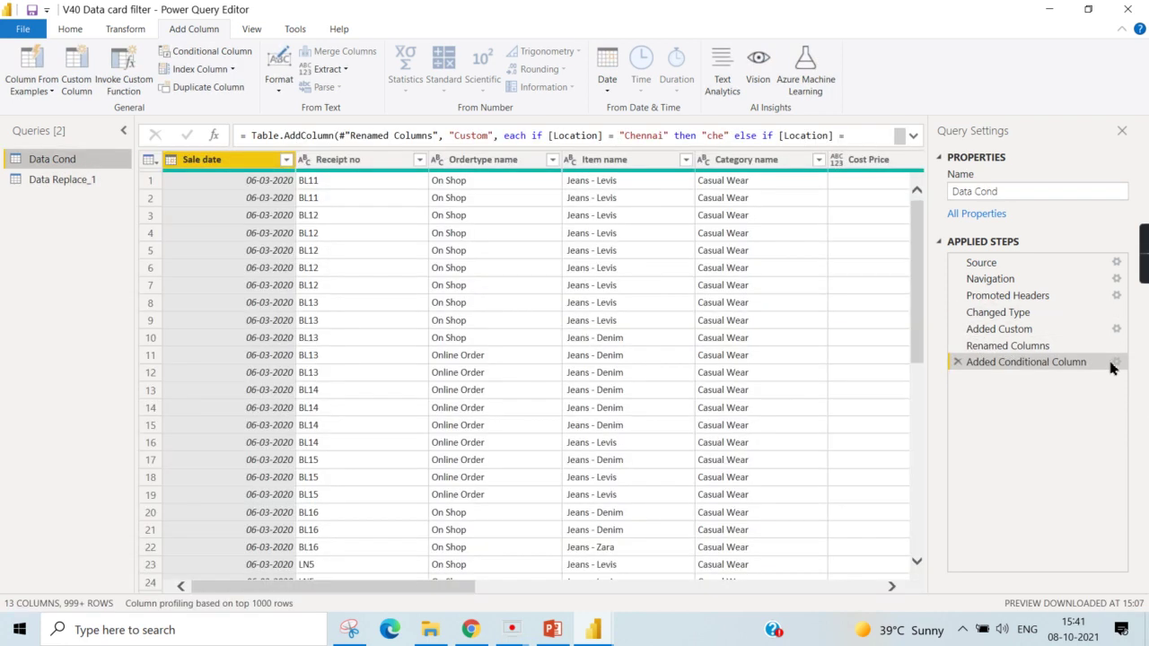
{"action": "left_click", "coordinate": [1117, 363]}
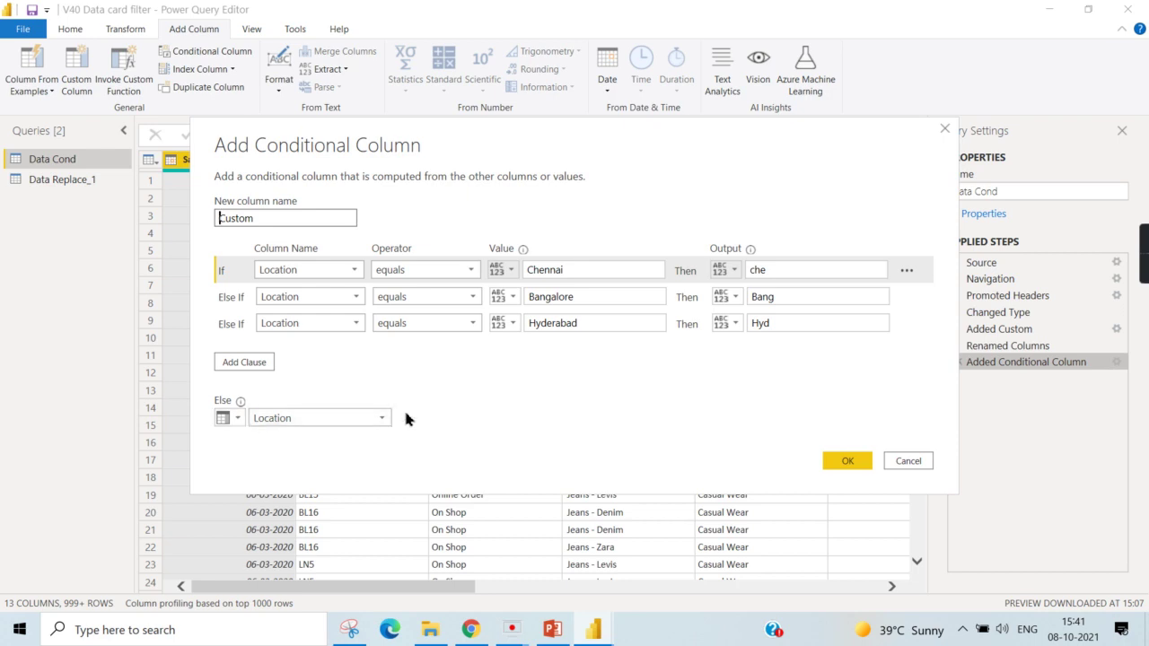
{"action": "left_click", "coordinate": [944, 129]}
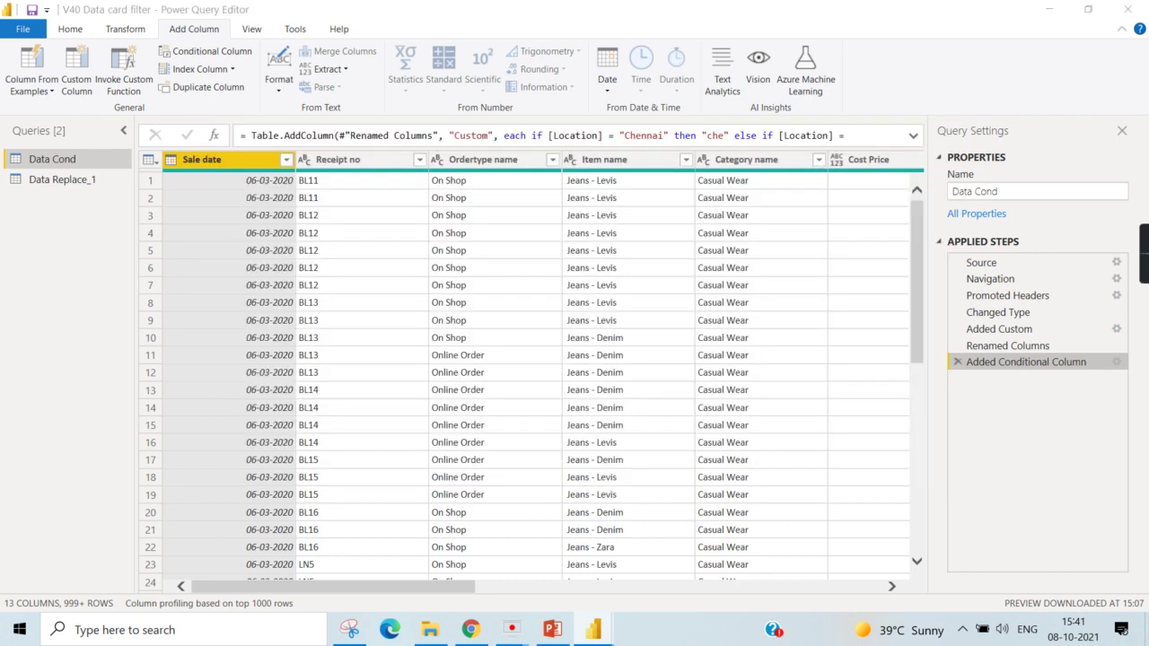
{"action": "left_click", "coordinate": [54, 181]}
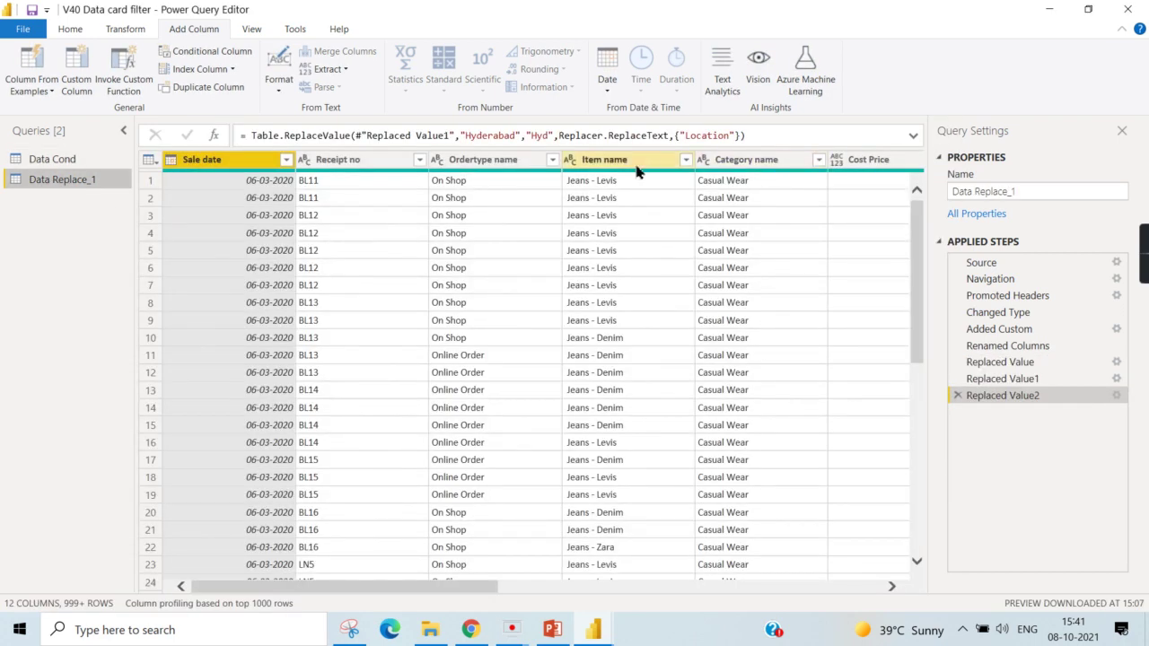
{"action": "left_click_drag", "start_coordinate": [482, 587], "coordinate": [920, 585]}
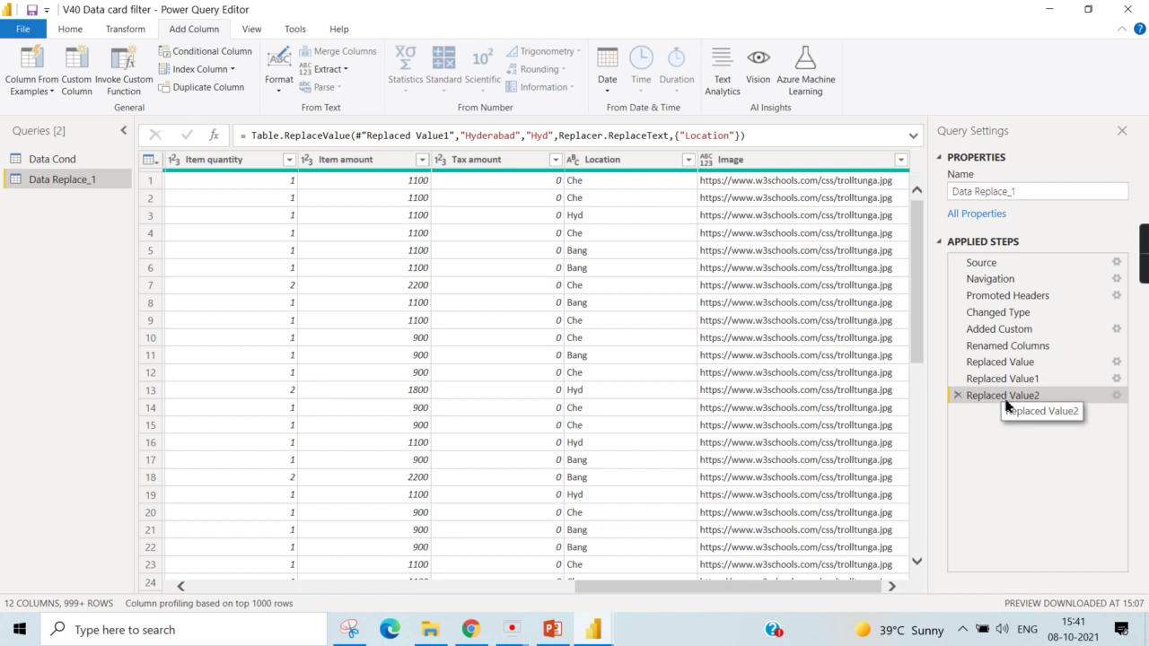
{"action": "left_click", "coordinate": [69, 162]}
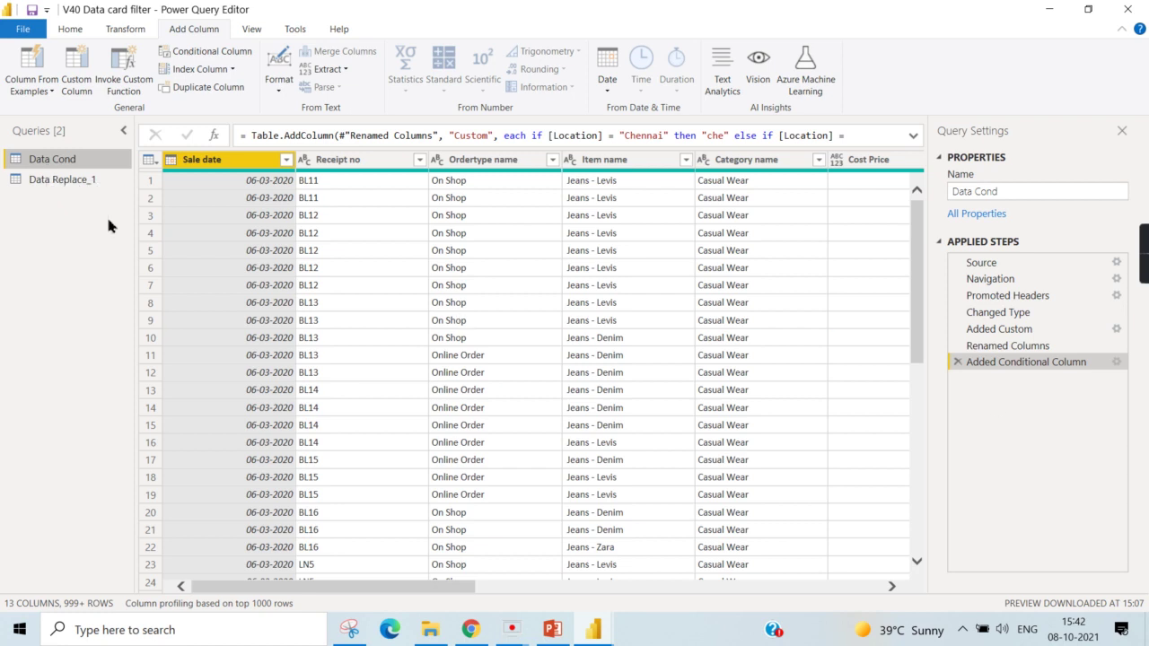
{"action": "left_click", "coordinate": [68, 180]}
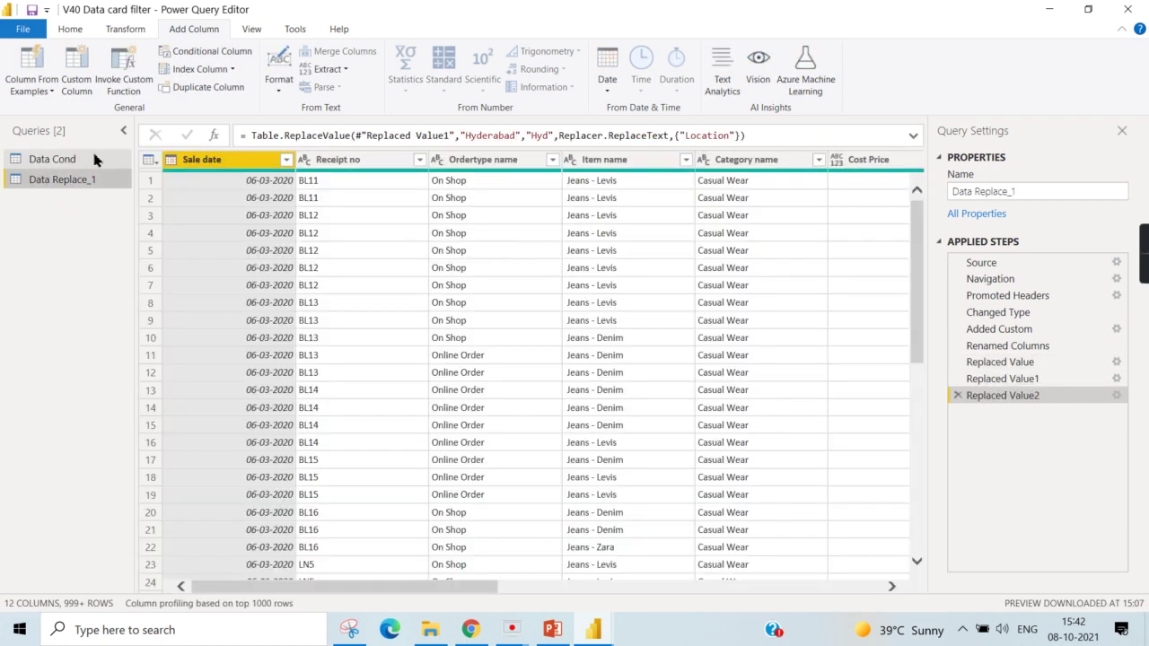
{"action": "left_click", "coordinate": [77, 159]}
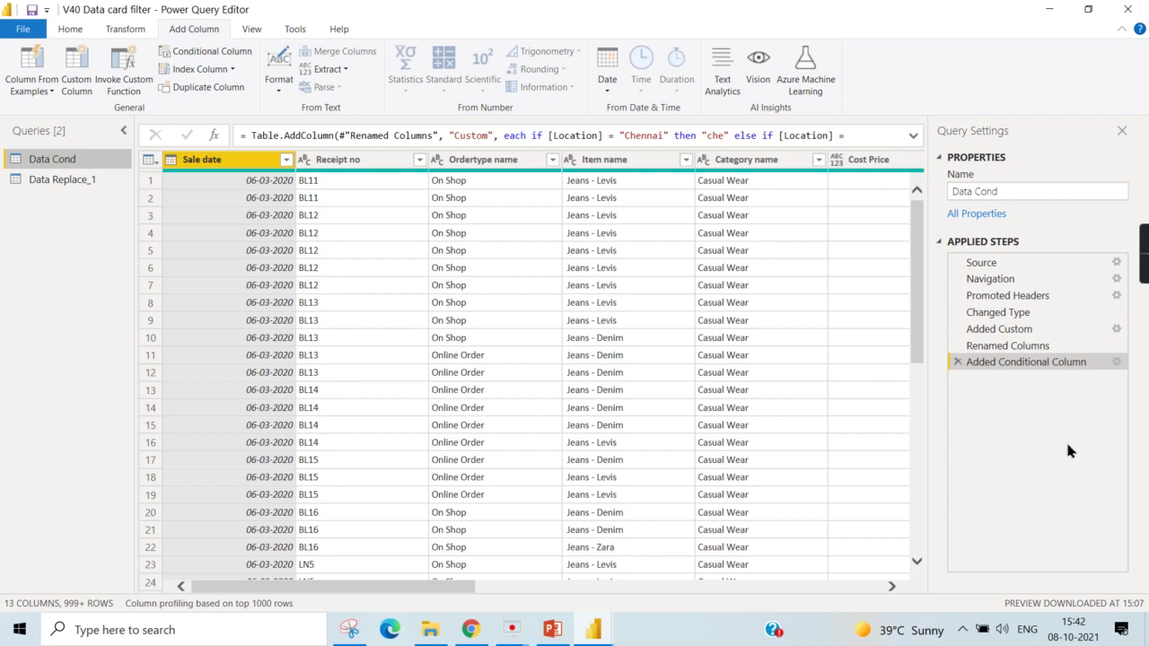
{"action": "left_click", "coordinate": [90, 177]}
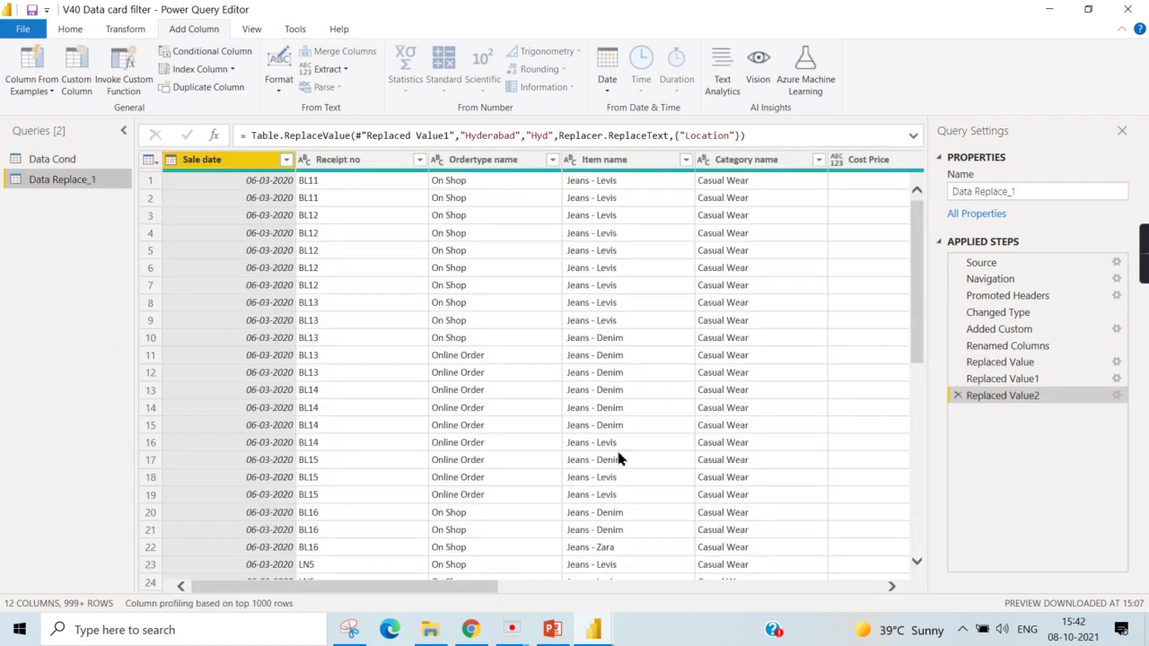